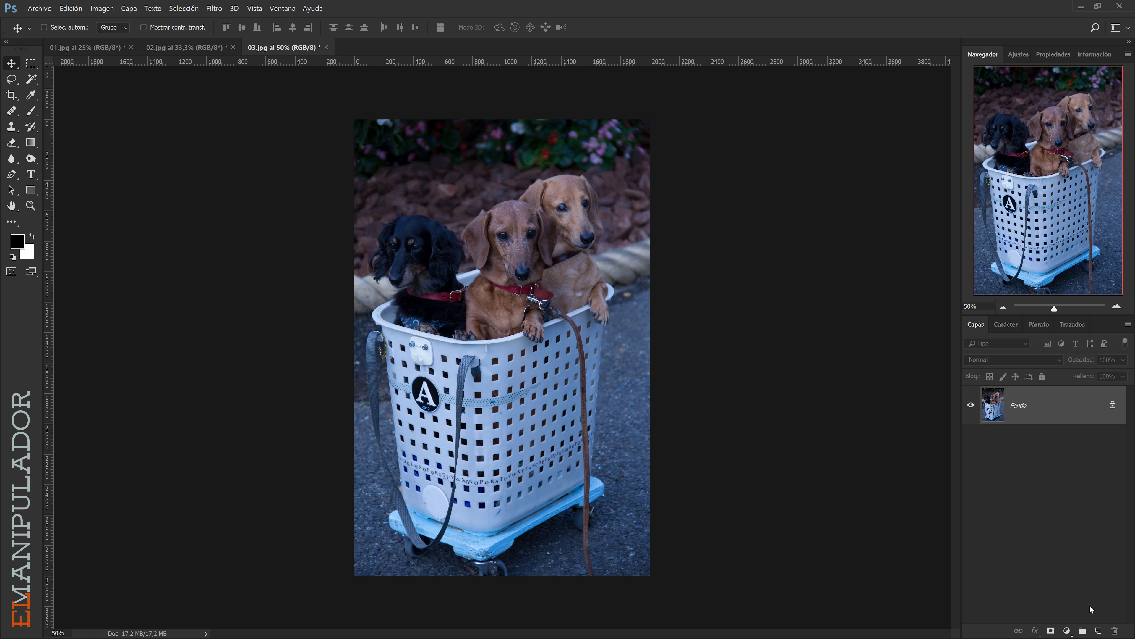
Step: Create layer Capa 1 above the dog photo and fill it with 50% gris
click(1099, 631)
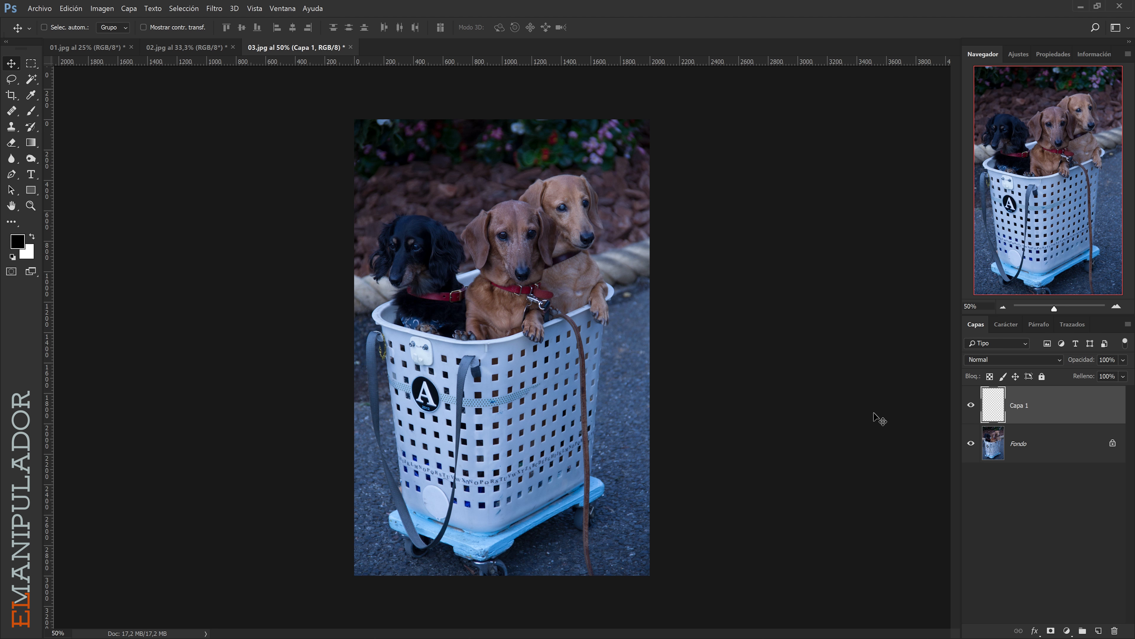
key(shift+F5)
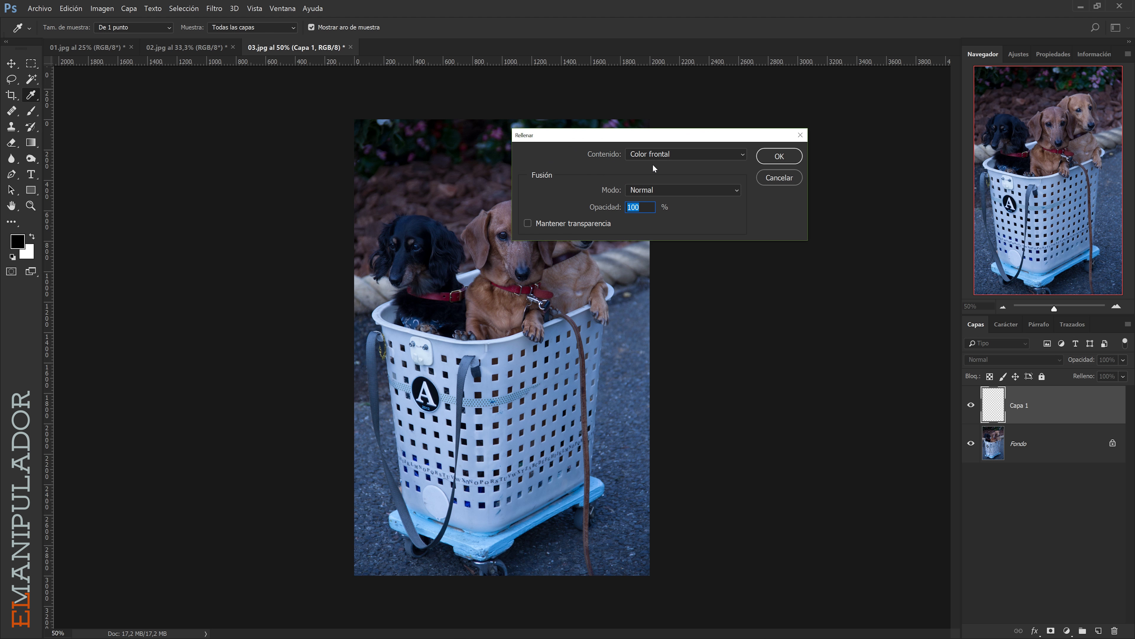
click(650, 157)
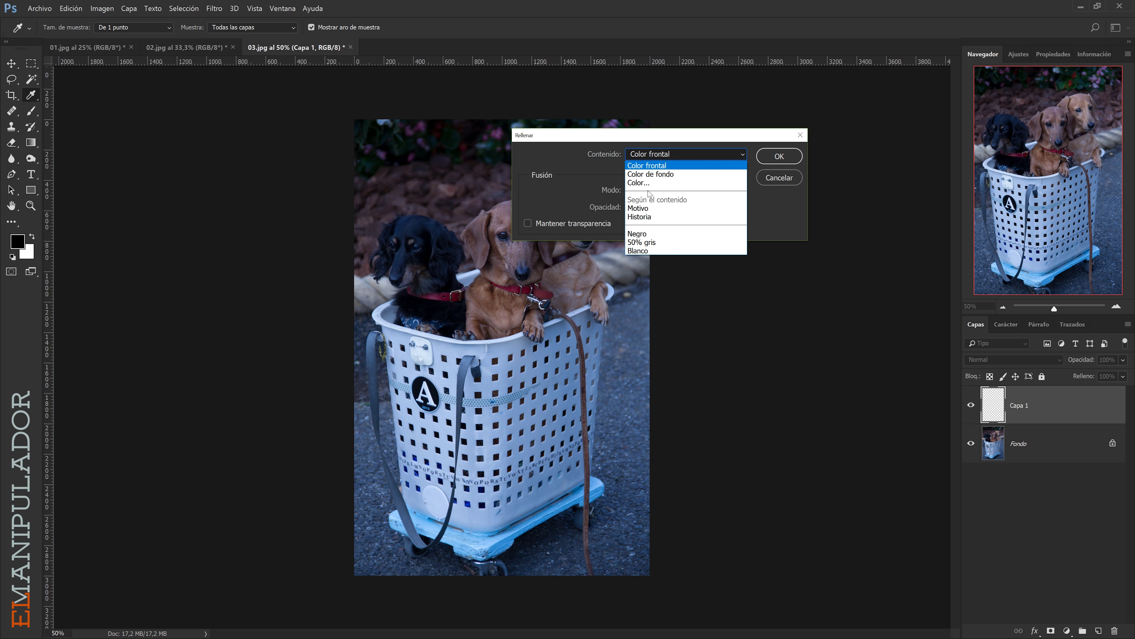
click(651, 241)
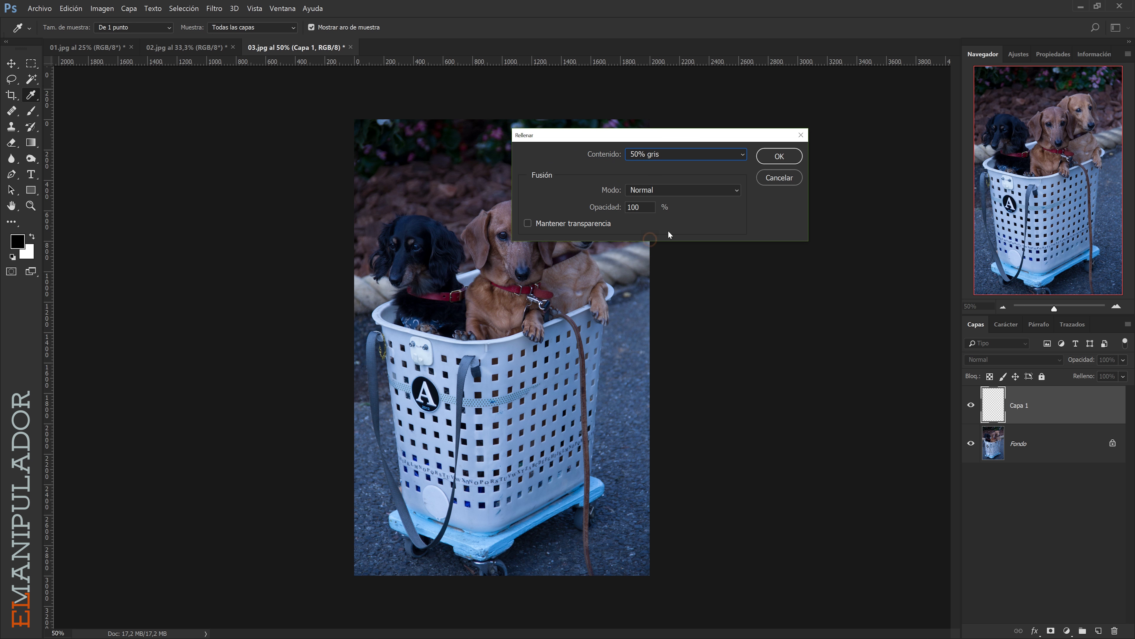
click(779, 163)
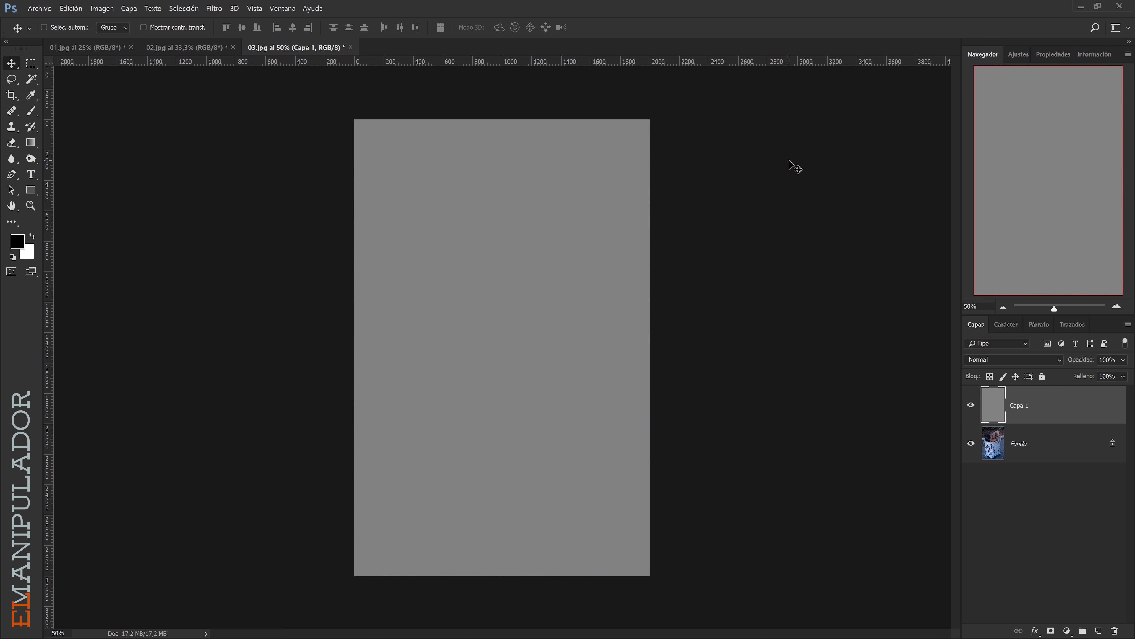
Step: Blend the gray layer as Diferencia and add an Umbral adjustment layer at level 128
click(987, 360)
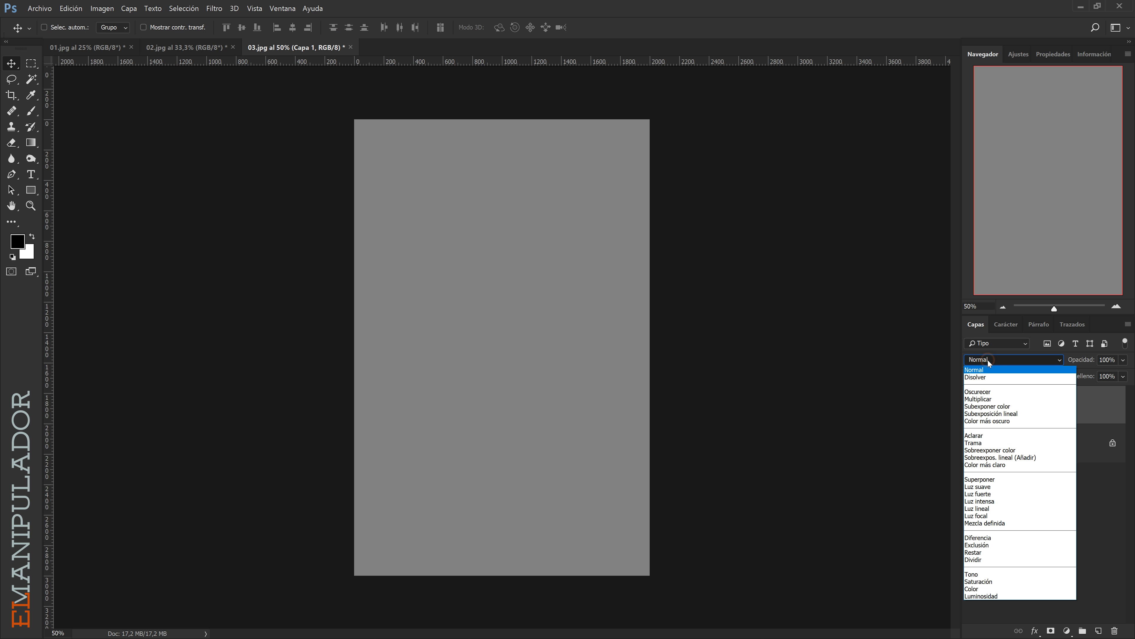
click(985, 539)
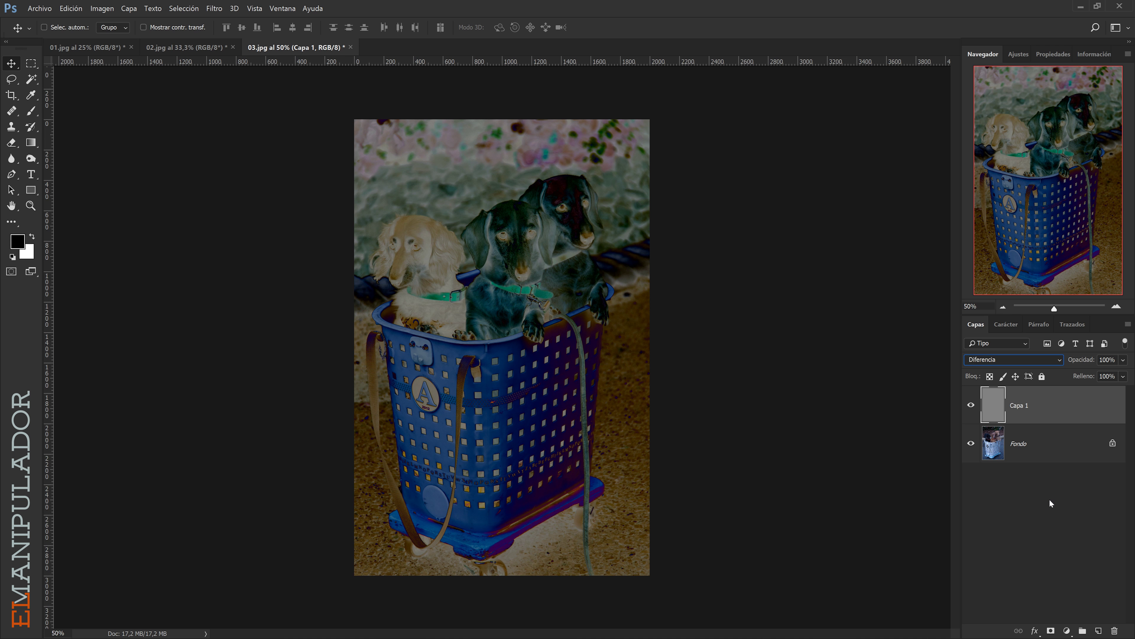
click(1067, 631)
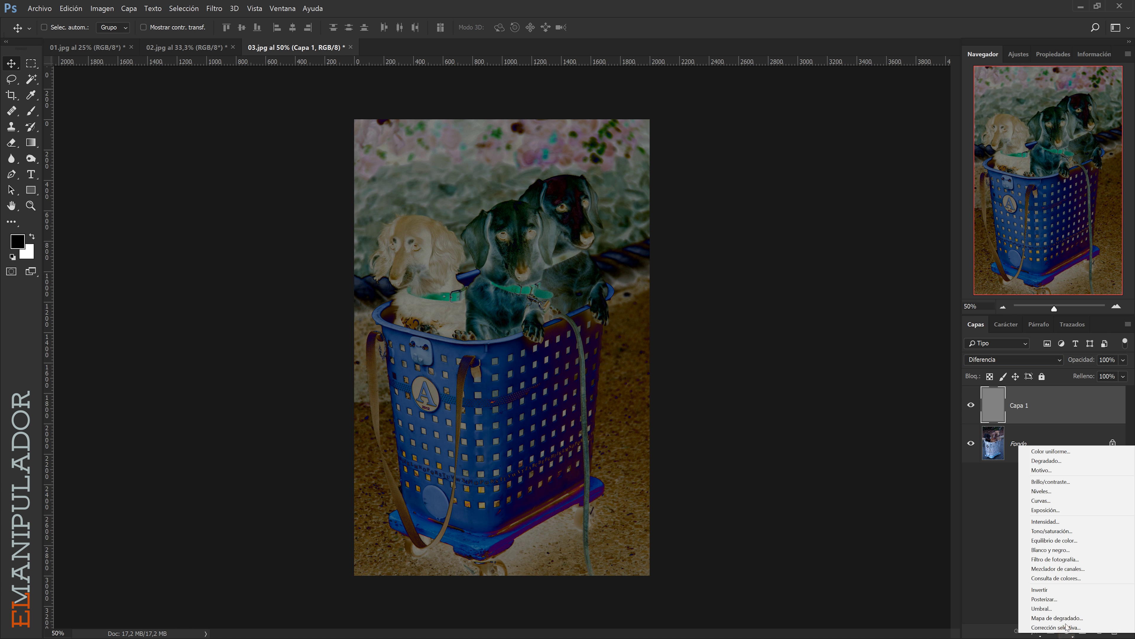
click(1043, 608)
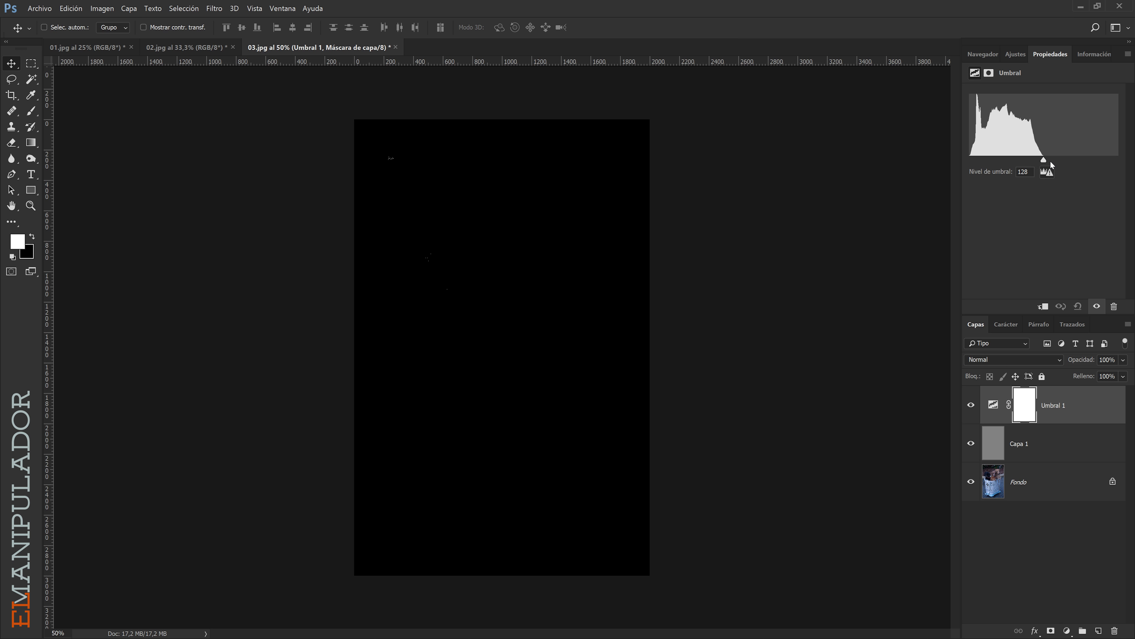
Step: Lower Umbral to 23 and place color sampler #1 on the black spot near the basket's edge
drag(1044, 162, 983, 157)
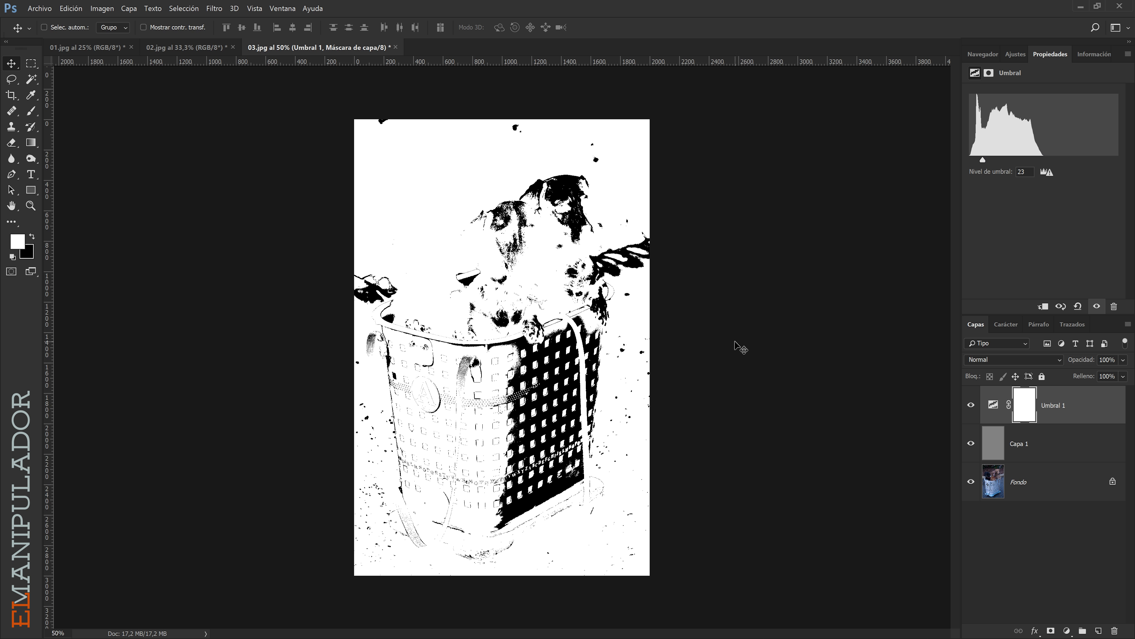
key(i)
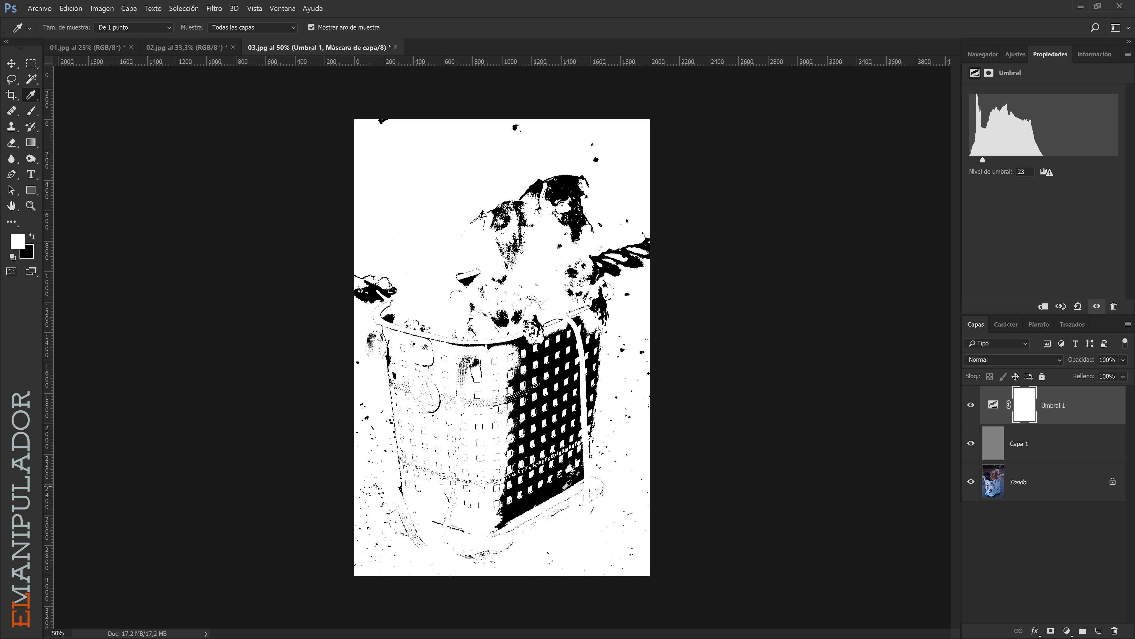
scroll(566, 484, up, 2)
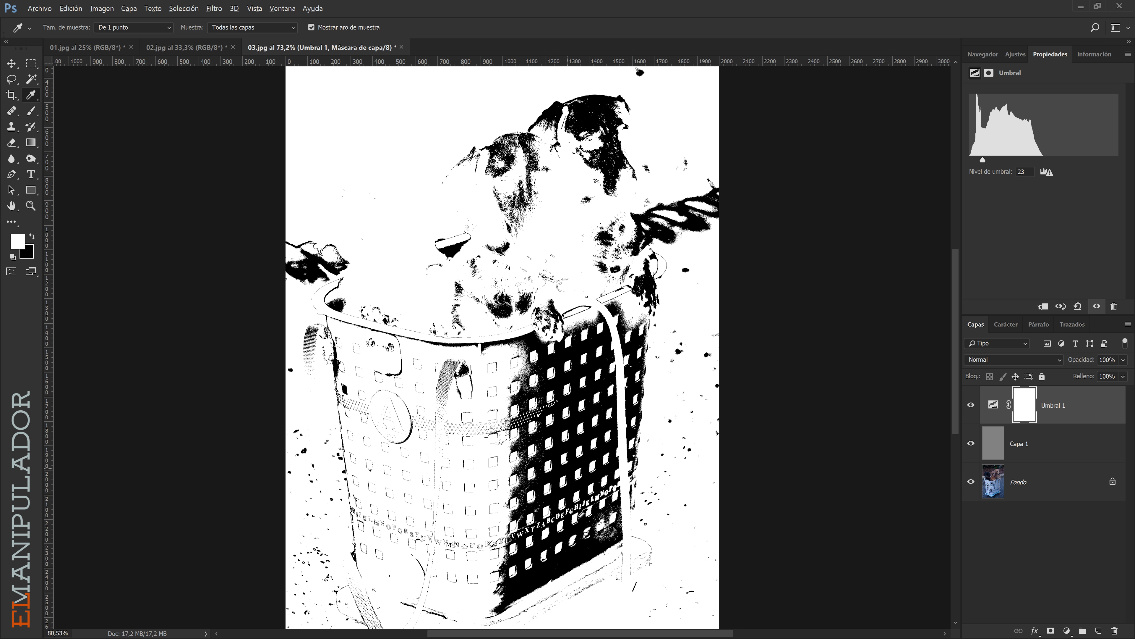
scroll(571, 498, up, 1)
scroll(597, 555, down, 1)
scroll(599, 553, down, 1)
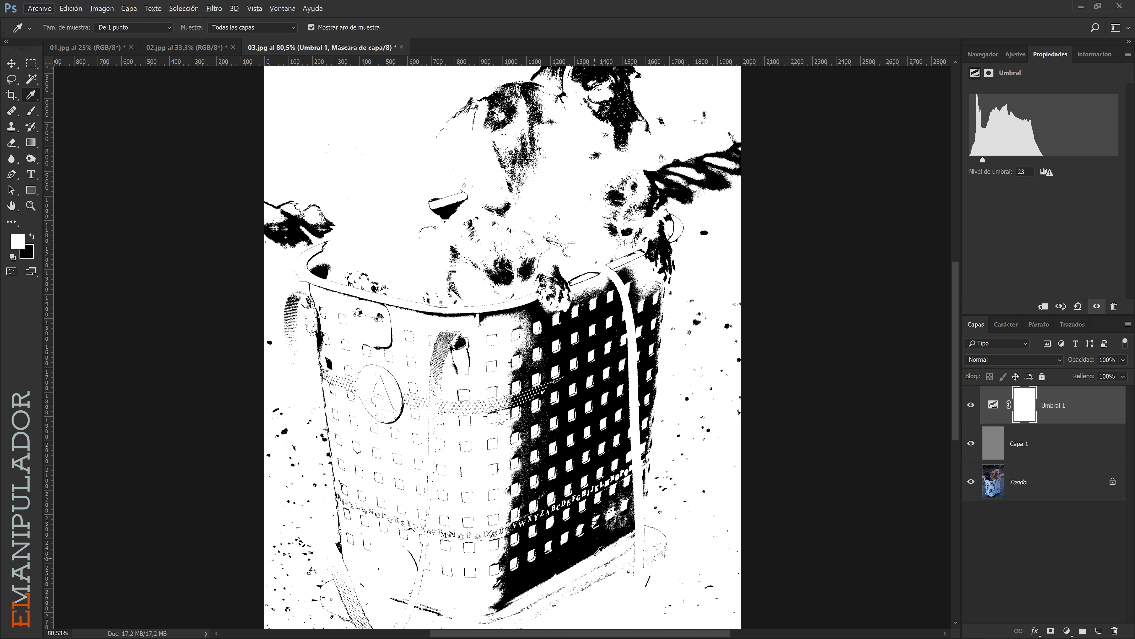
shift+click(595, 544)
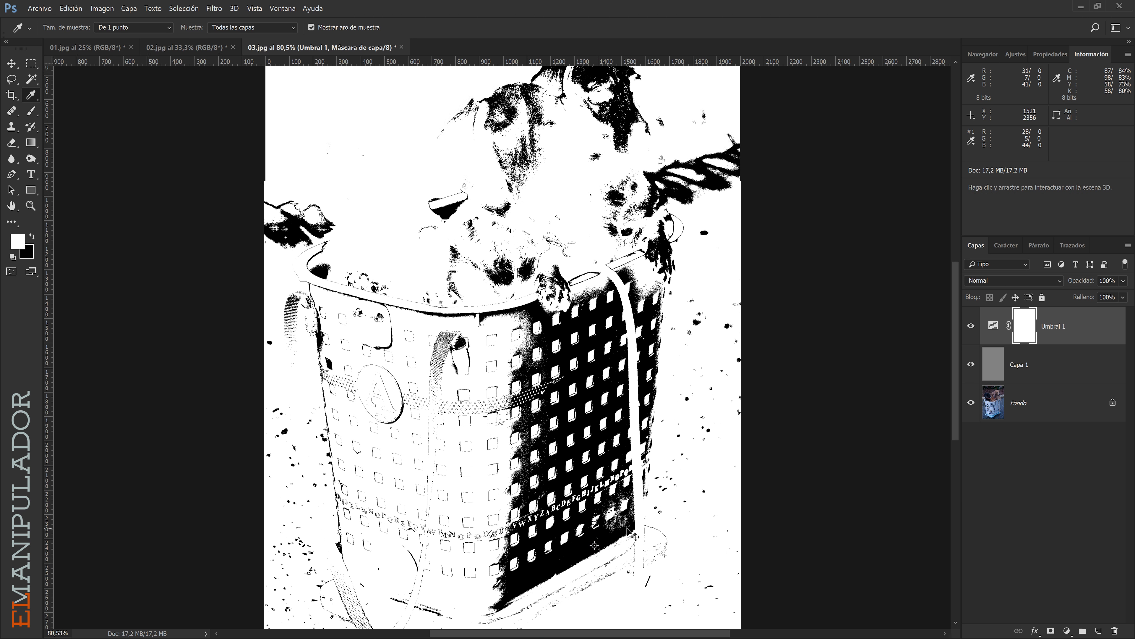
scroll(633, 524, down, 3)
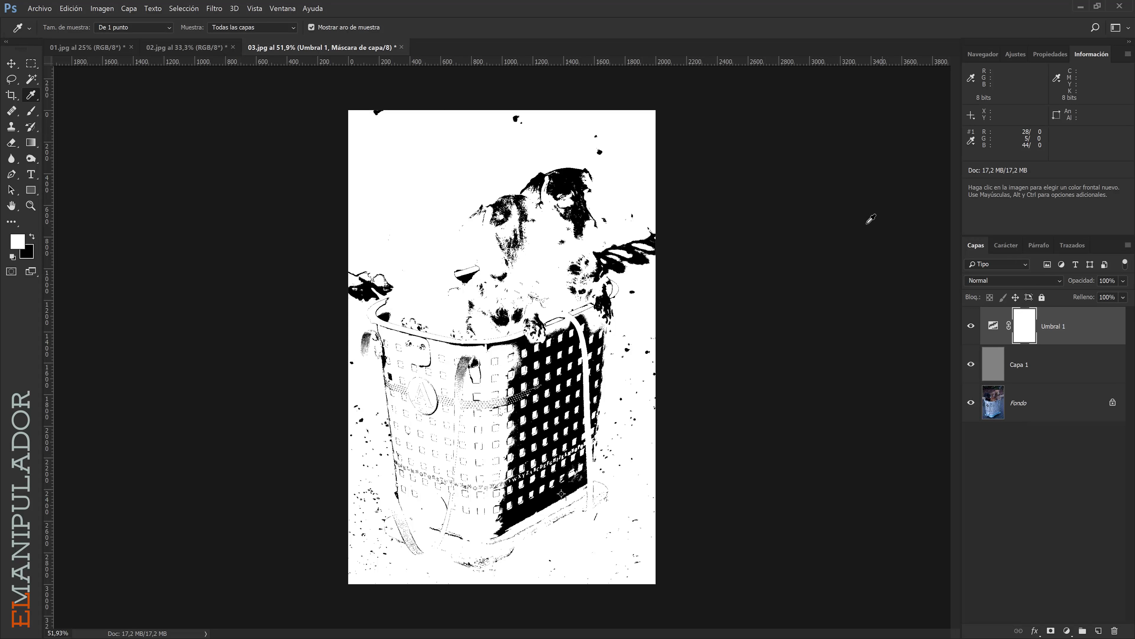
Step: Hide Capa 1 and Umbral 1, then add Curvas 1 on Fondo with its gray point at sampler #1
click(971, 364)
click(973, 327)
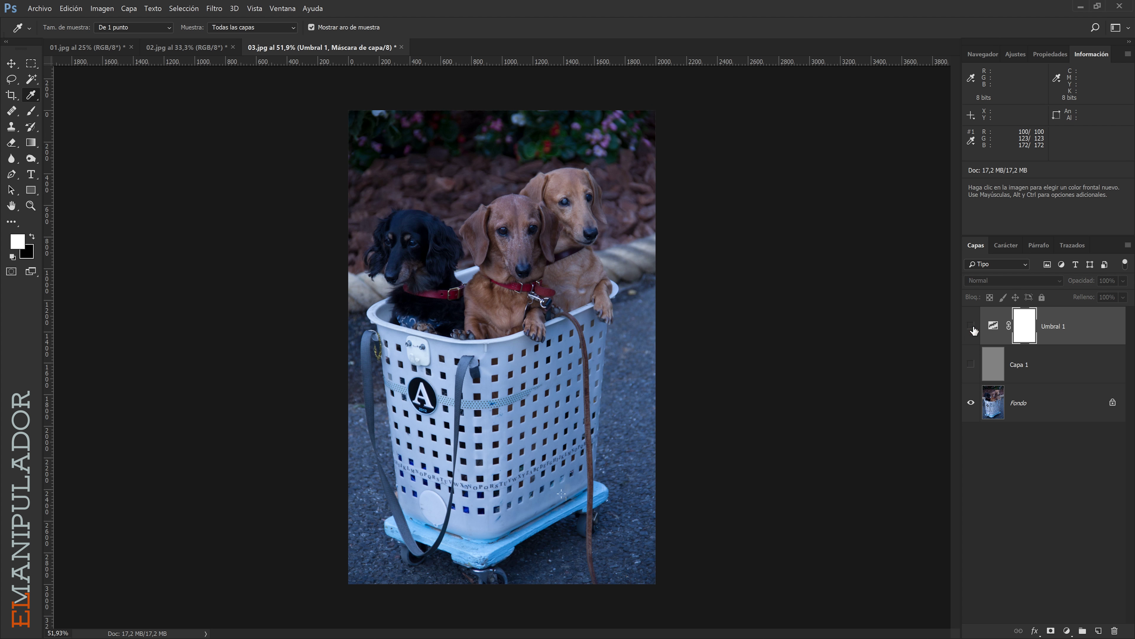
click(1049, 404)
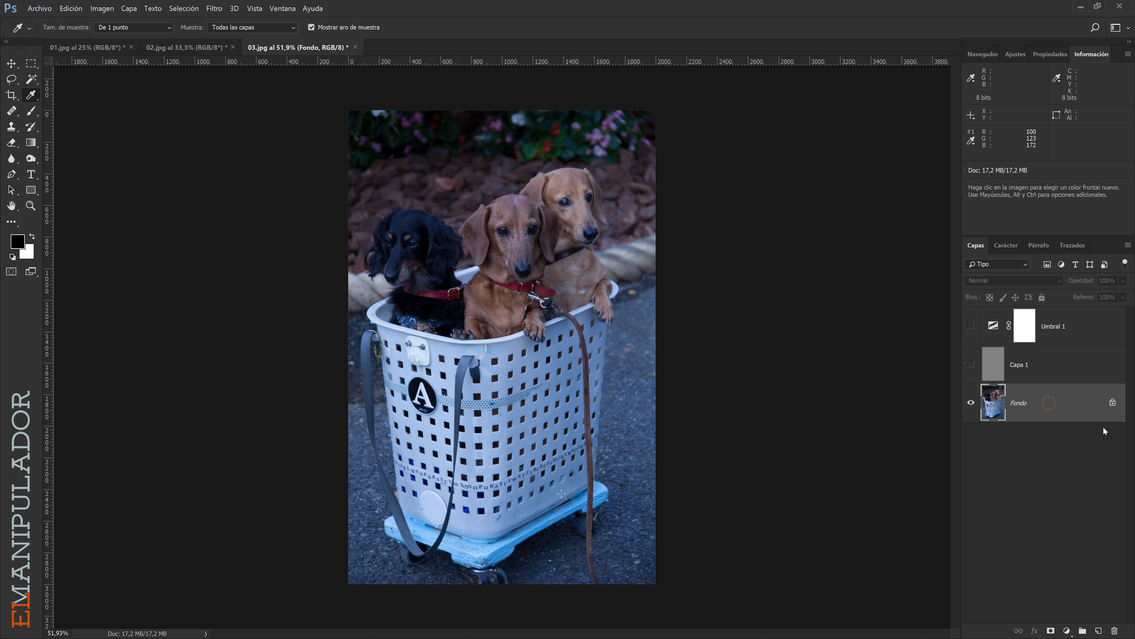
click(1067, 631)
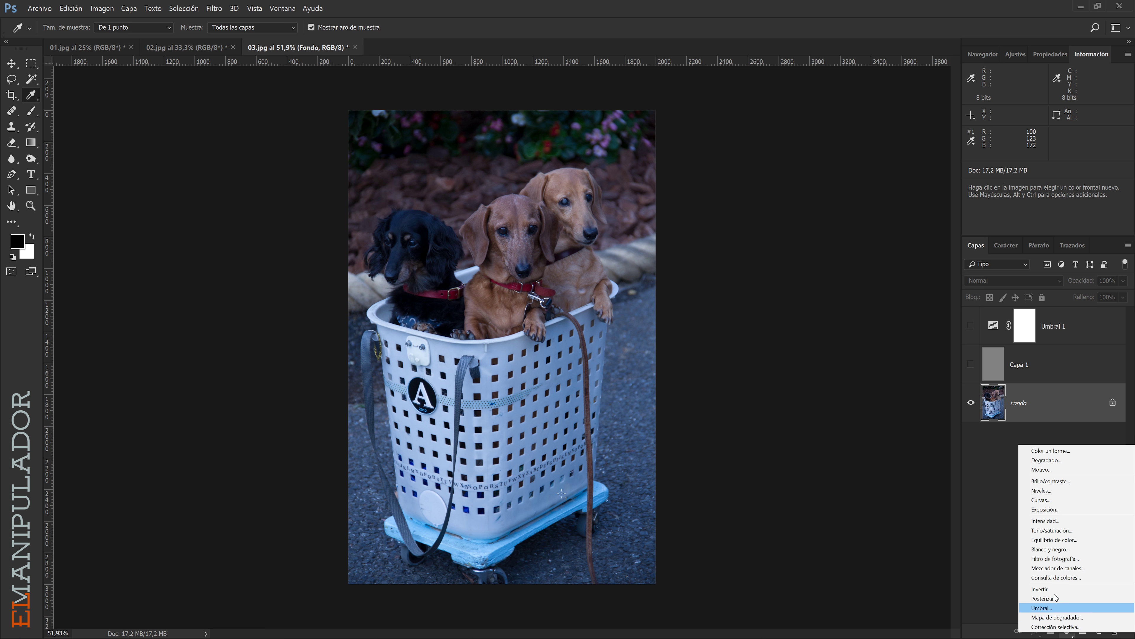
click(1050, 500)
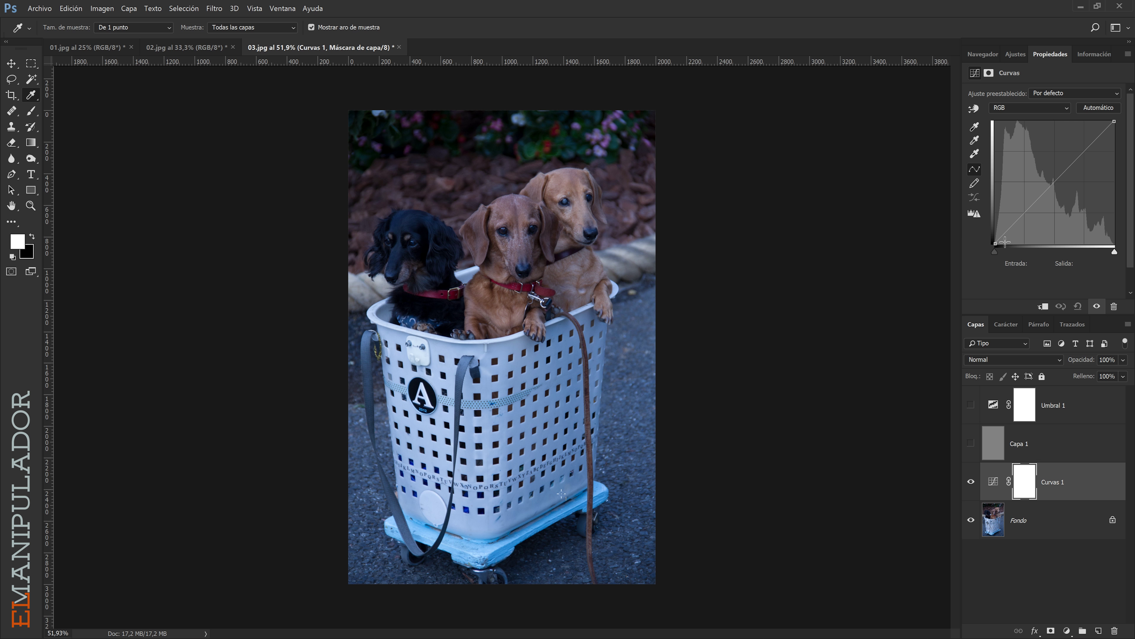
click(975, 139)
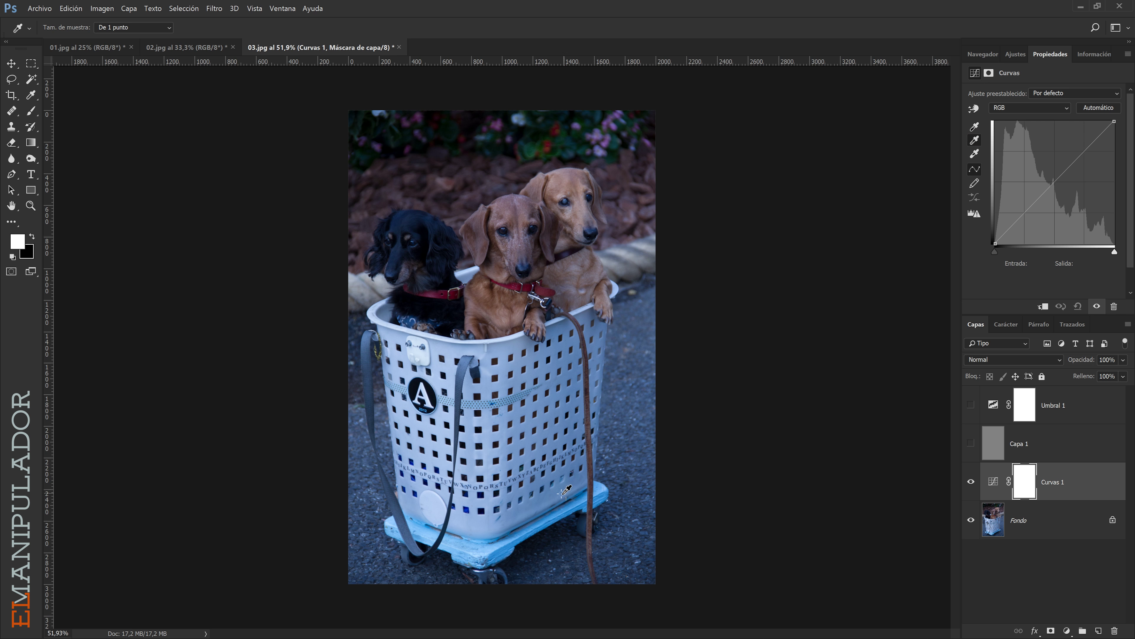
click(561, 493)
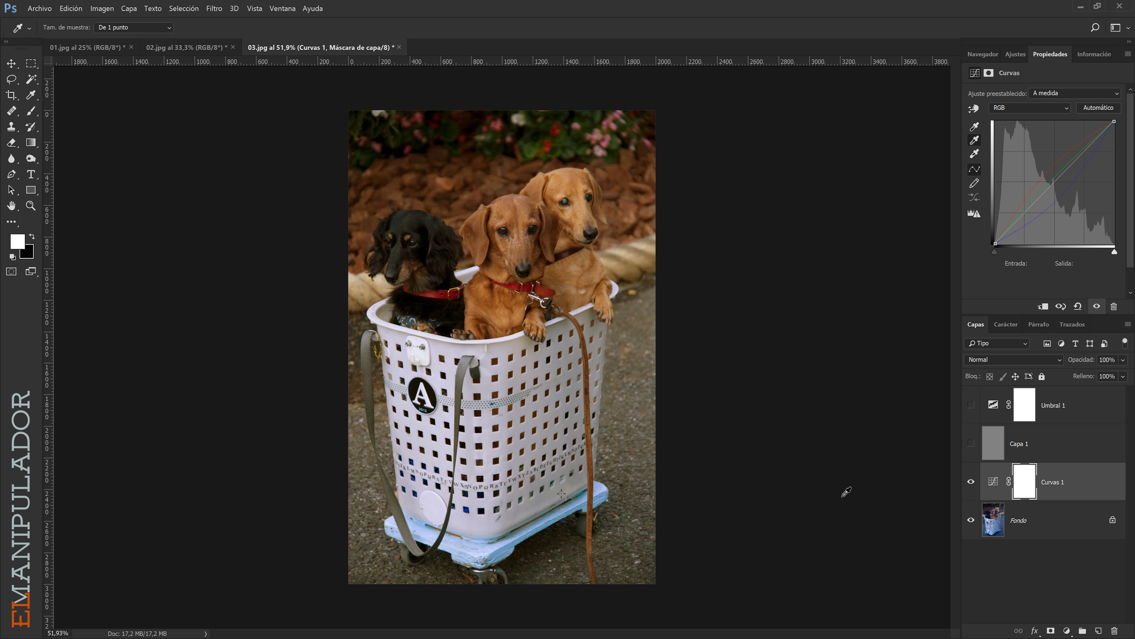
Step: Toggle Curvas 1 to compare the neutralised dog photo, then switch to the eagle photo 01.jpg
click(971, 483)
click(973, 483)
click(972, 483)
click(972, 483)
click(972, 484)
click(970, 482)
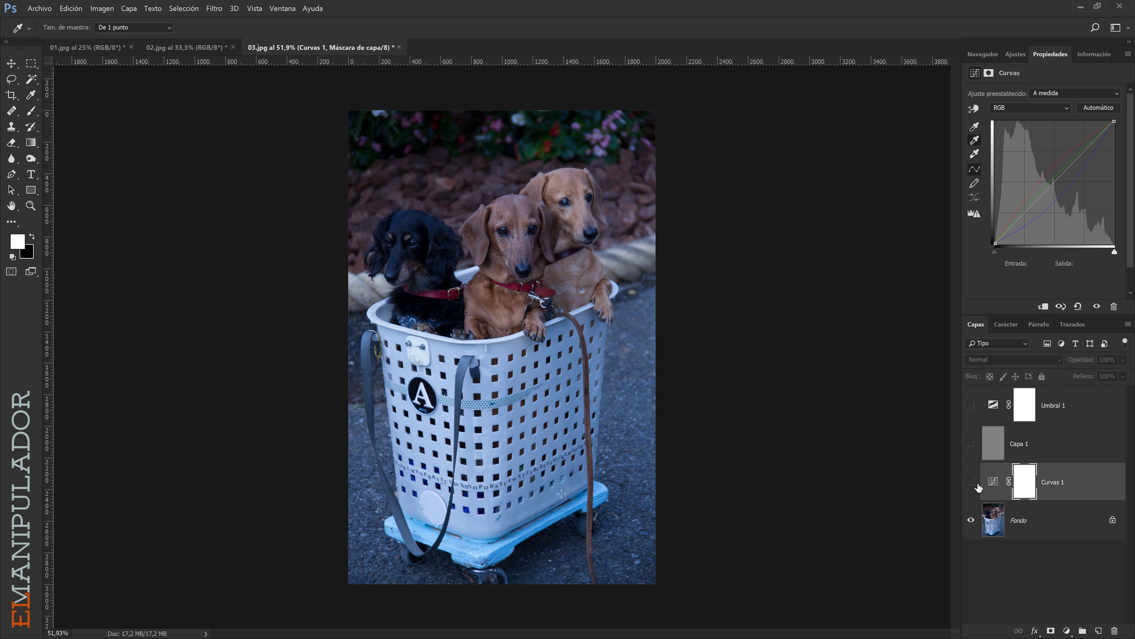
click(972, 483)
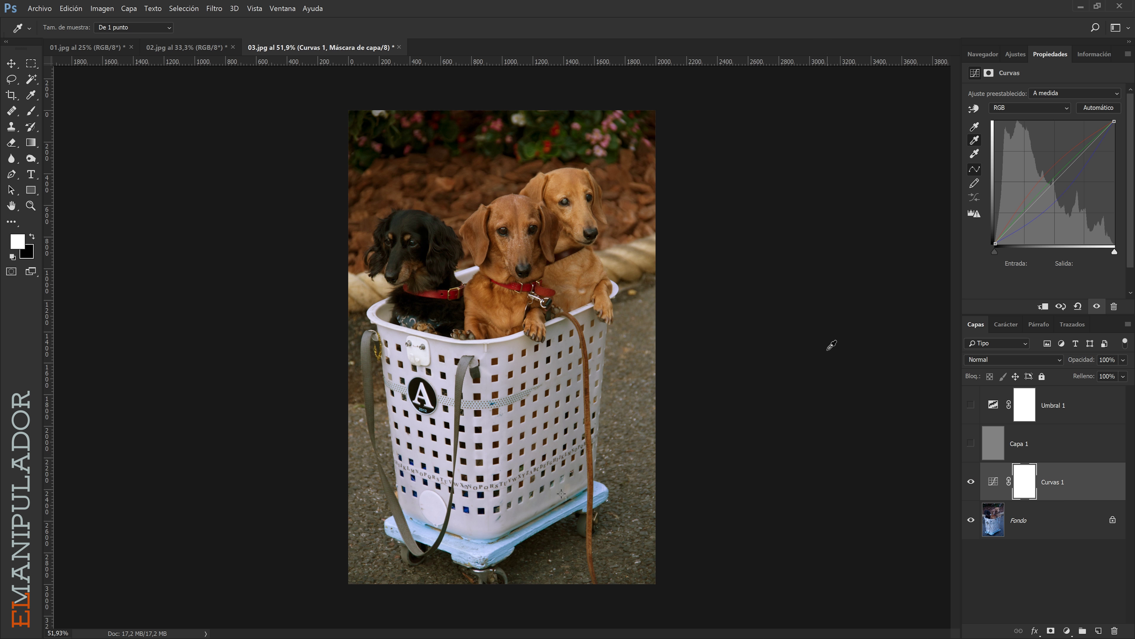
key(v)
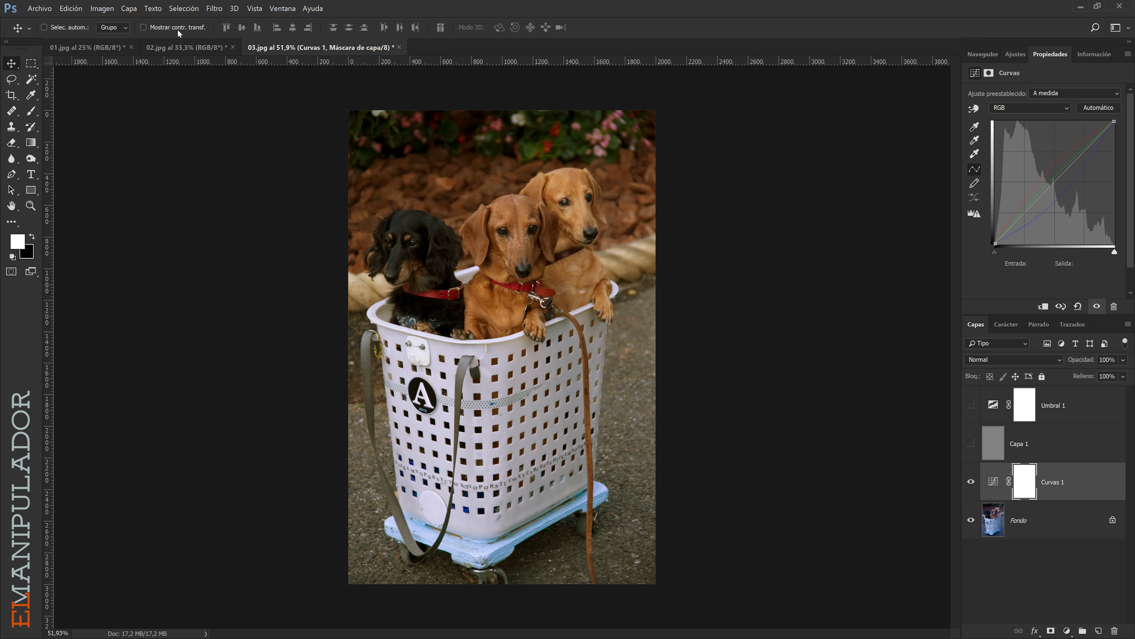
click(88, 46)
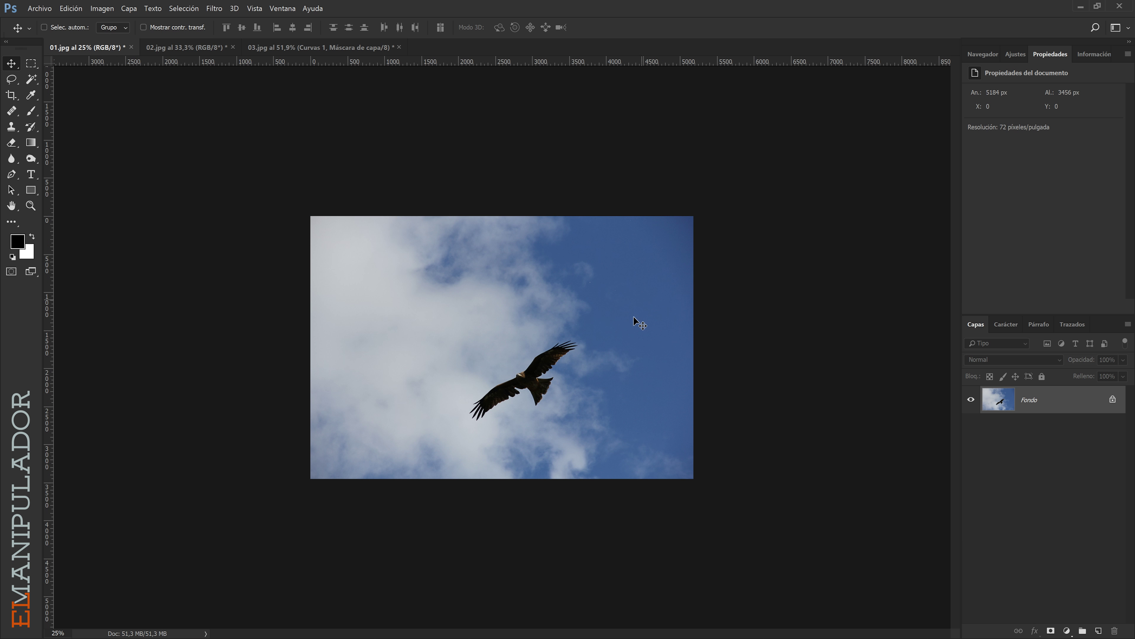
Step: Add Curvas 1 to the eagle photo with a sky-sampled gray point, then hide it after comparing
click(1067, 630)
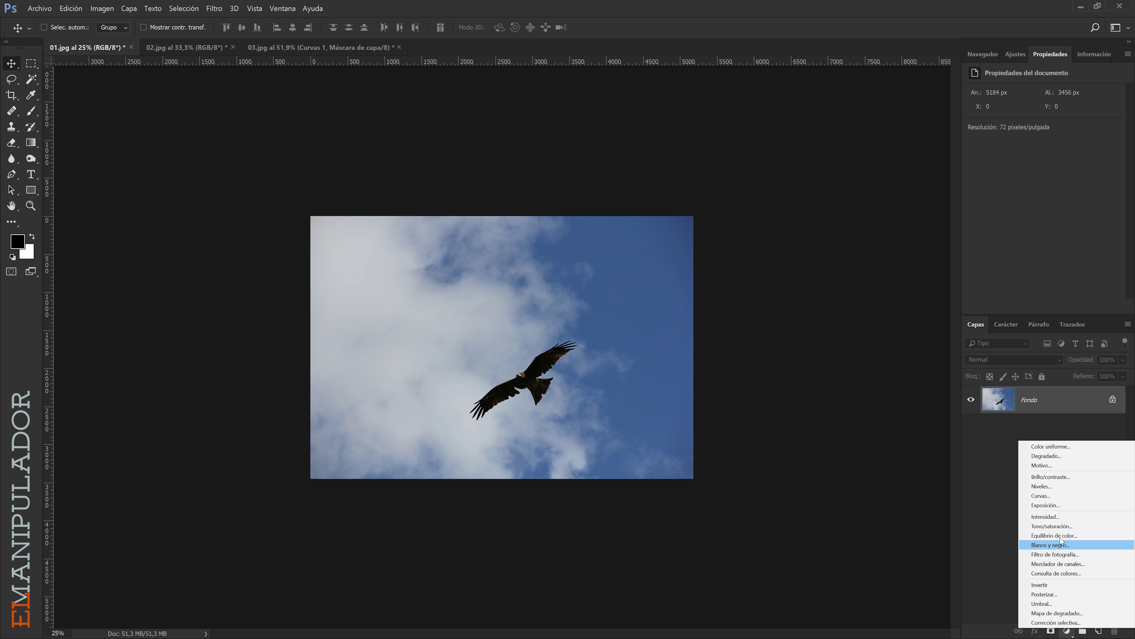
click(1050, 496)
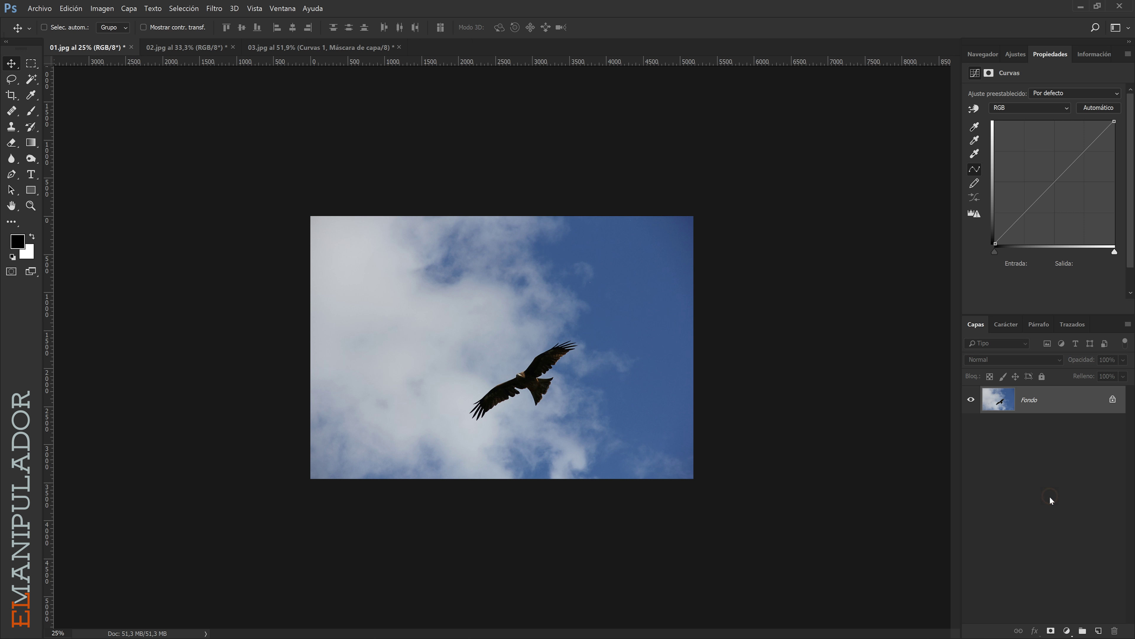
click(975, 140)
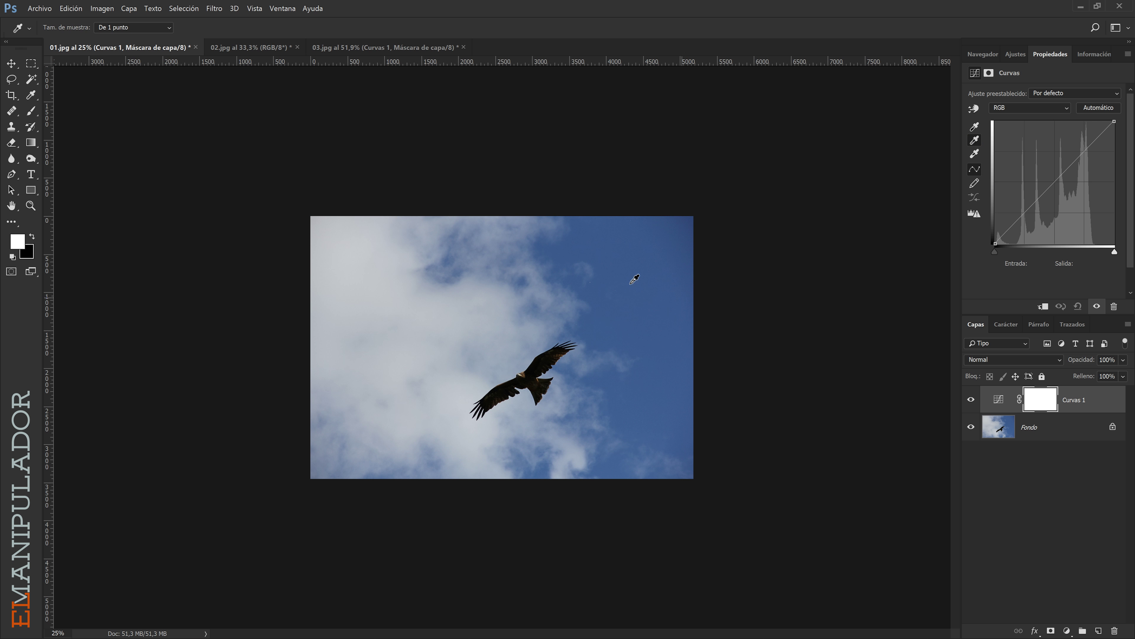
click(655, 248)
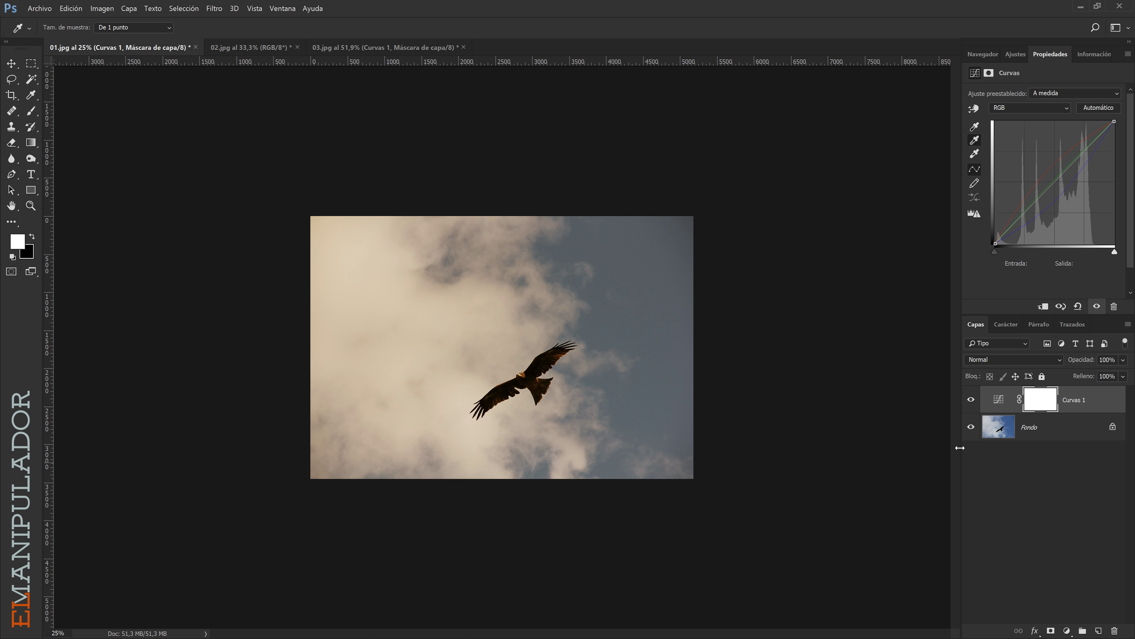
click(972, 399)
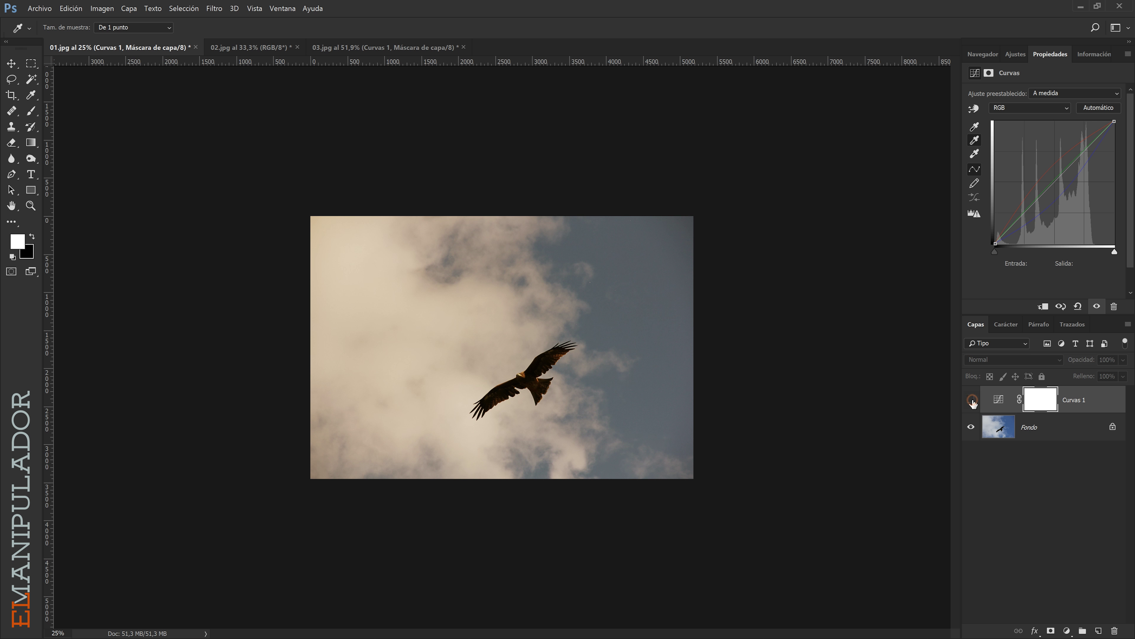
click(972, 400)
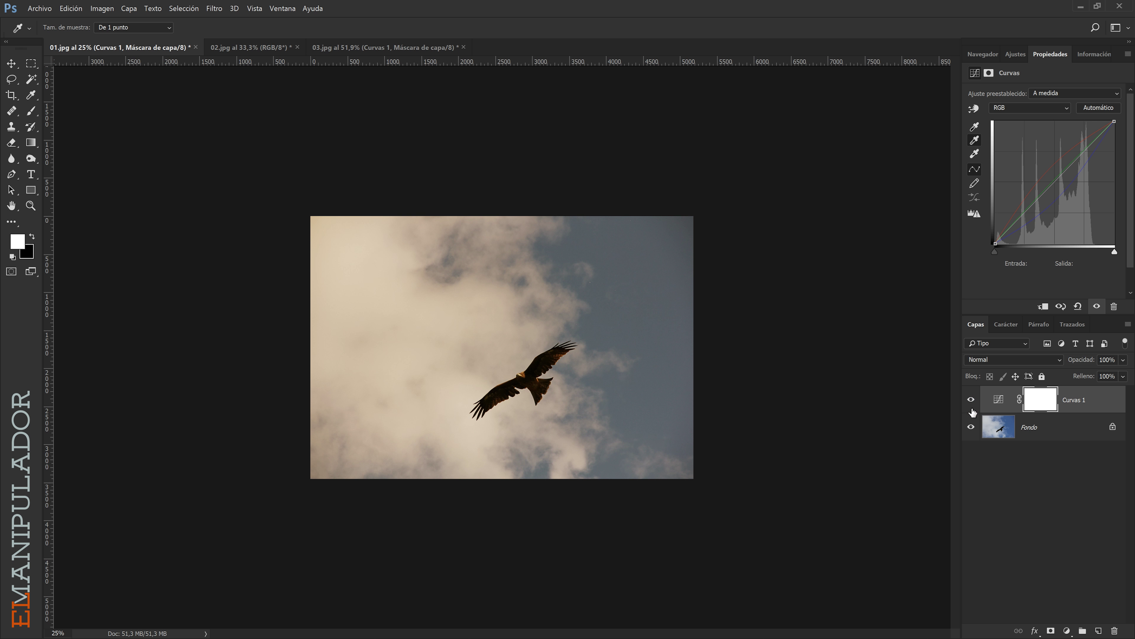
click(972, 400)
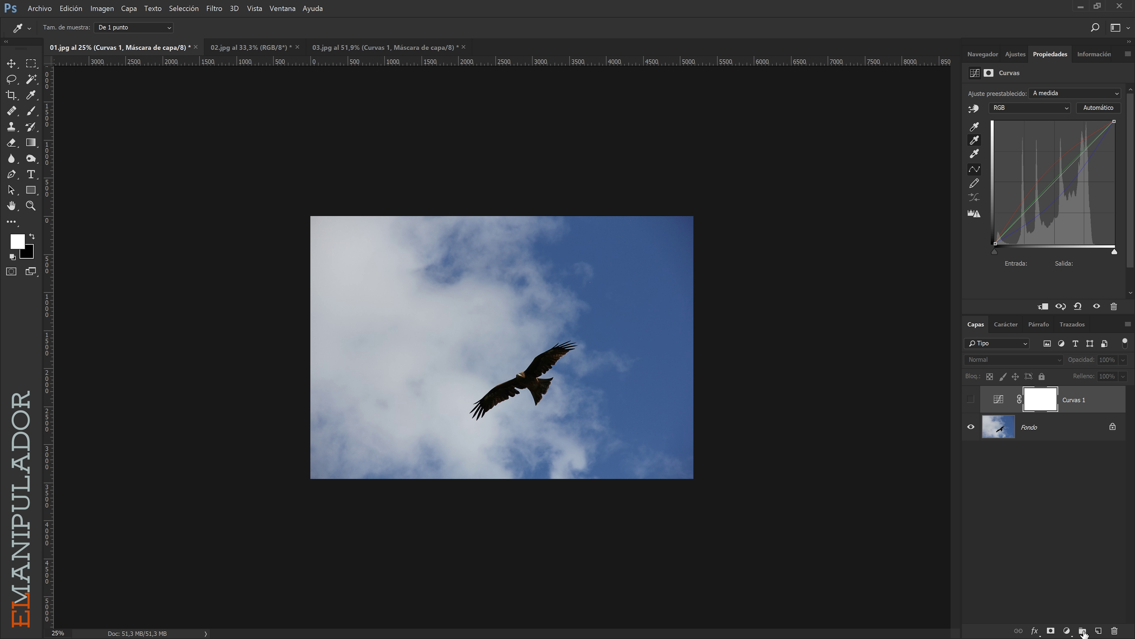
Step: Add Curvas 2 and sample its gray point near and on the eagle, comparing with the original
click(1067, 630)
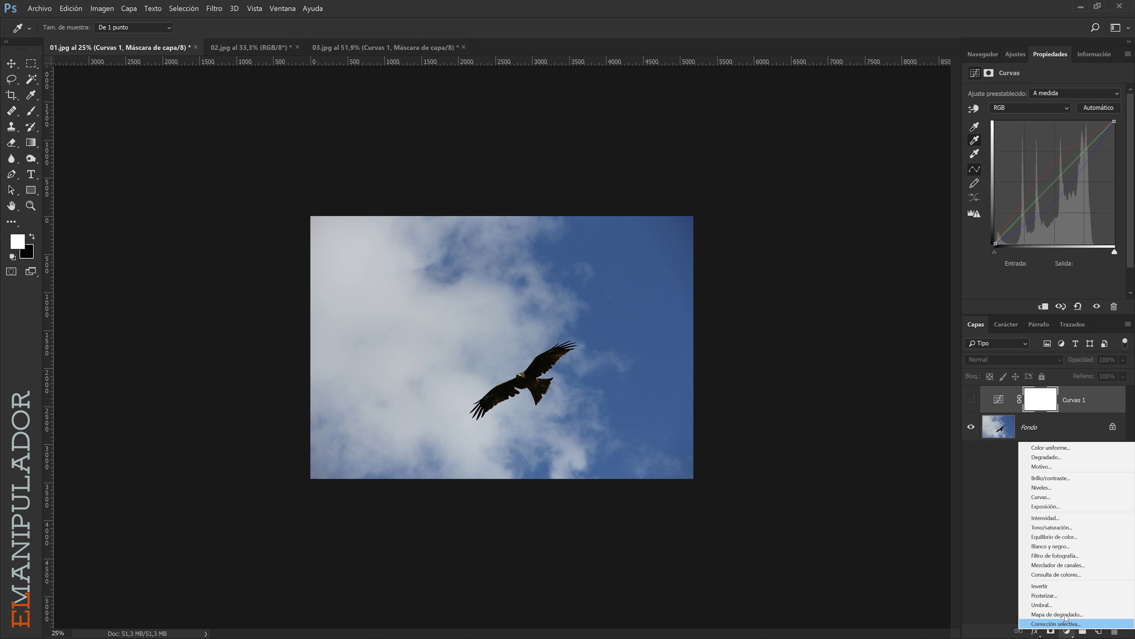
click(1044, 496)
key(i)
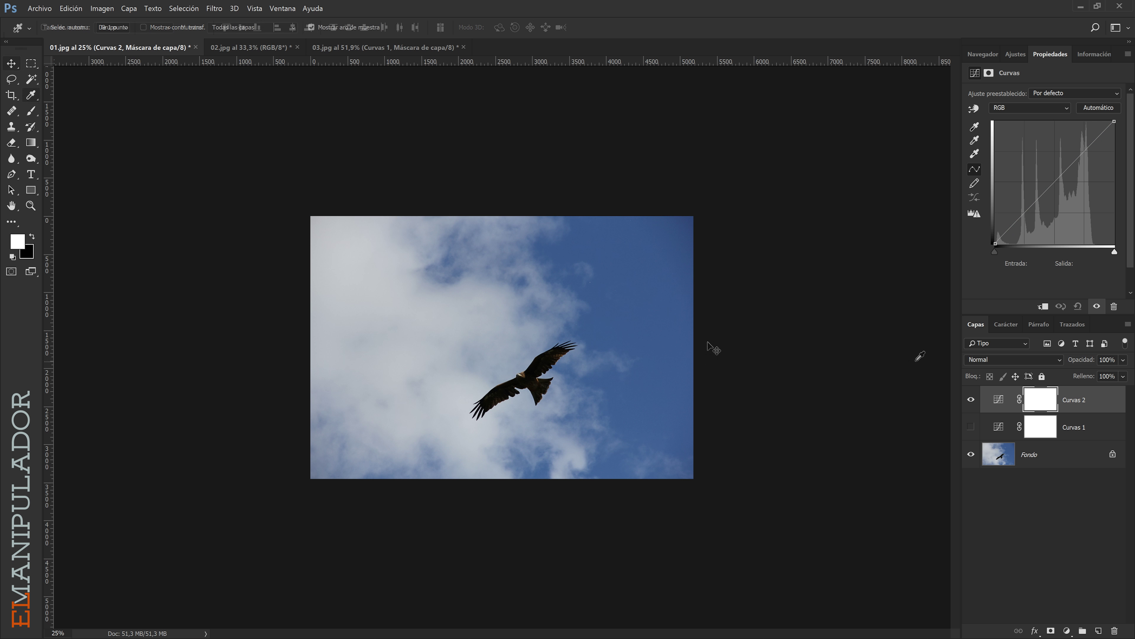
click(975, 140)
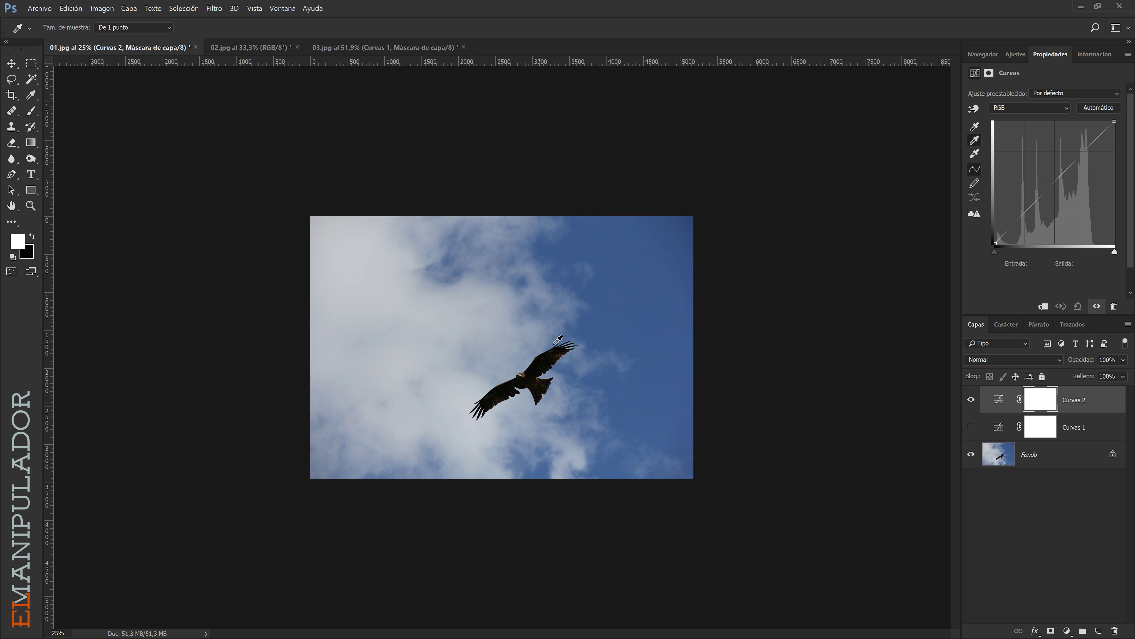
click(397, 299)
click(542, 382)
click(968, 402)
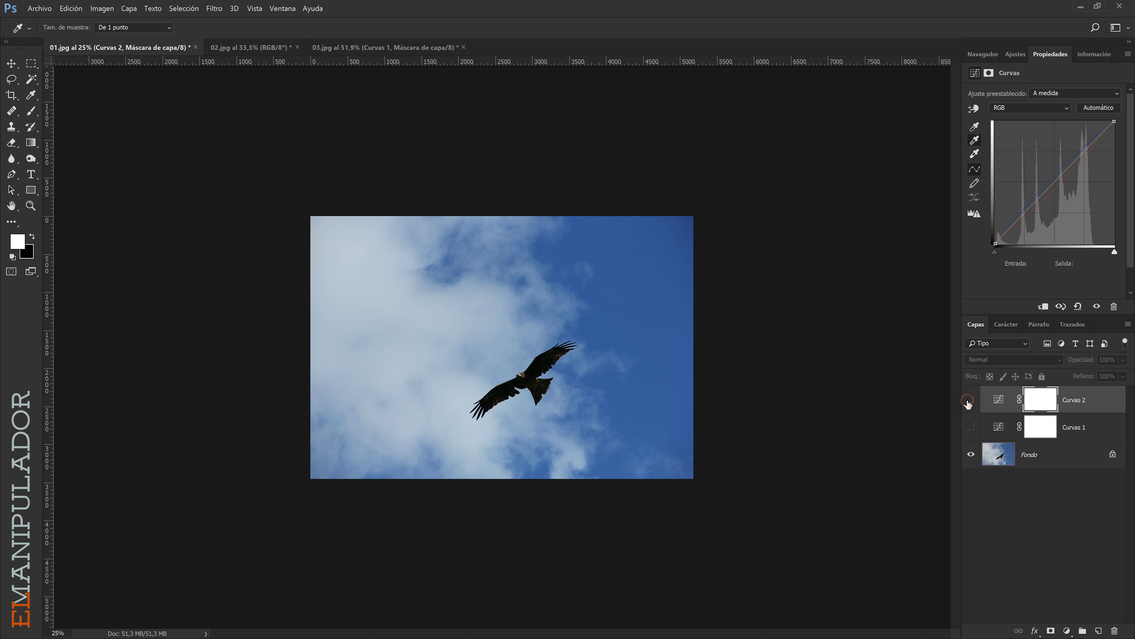
click(969, 403)
click(968, 402)
click(969, 402)
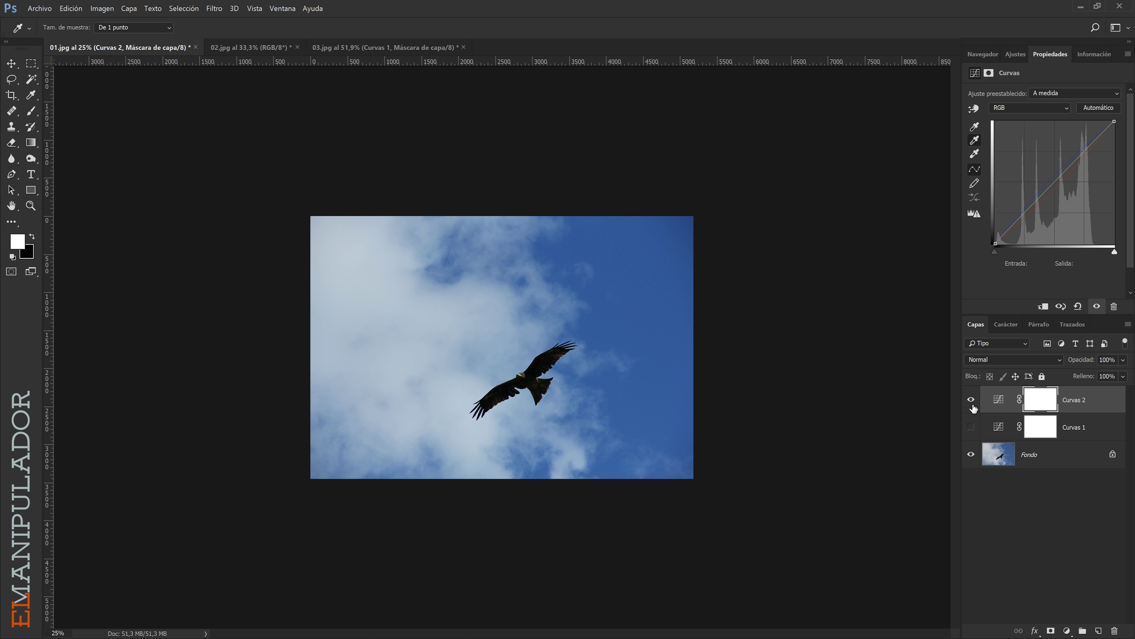
Step: Resample Curvas 2's gray point to bring back a blue sky, comparing with the original
click(977, 141)
click(397, 299)
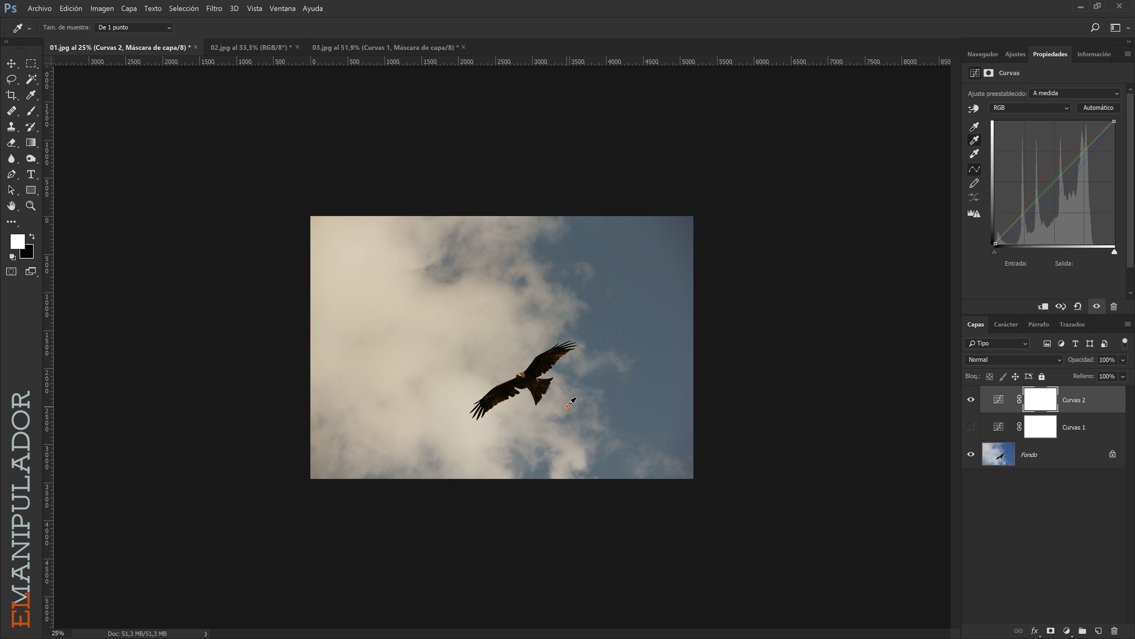
click(539, 385)
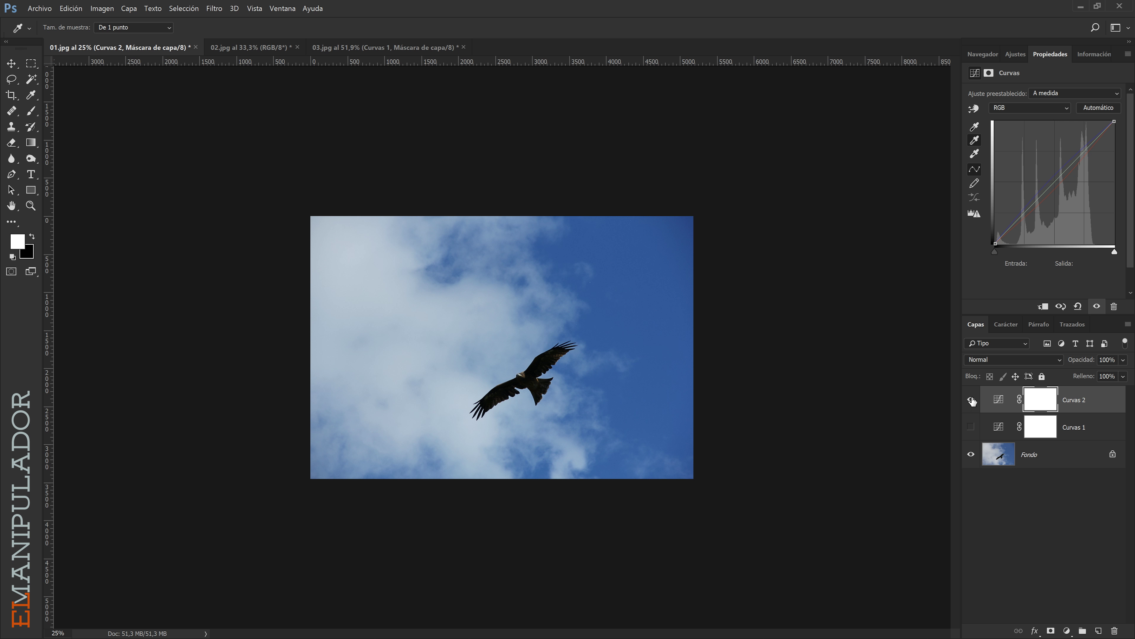
click(968, 402)
click(968, 402)
click(969, 402)
click(968, 402)
Step: Try further gray-point samples, reset the purple cast, and show Curvas 2 alone with Curvas 1 hidden
click(670, 270)
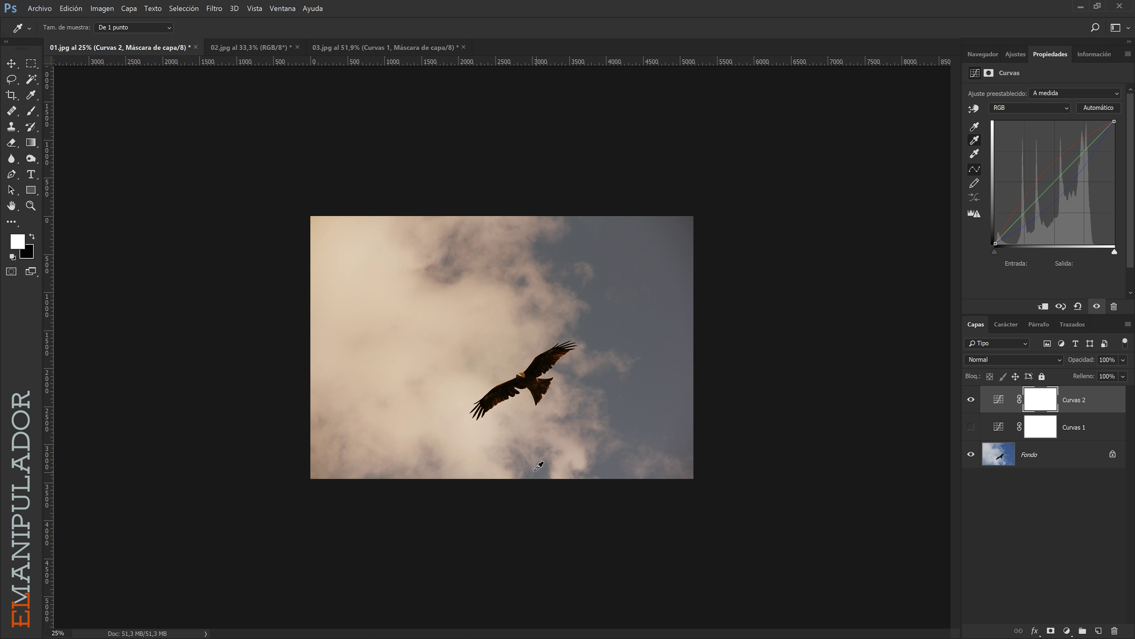
click(475, 400)
click(519, 374)
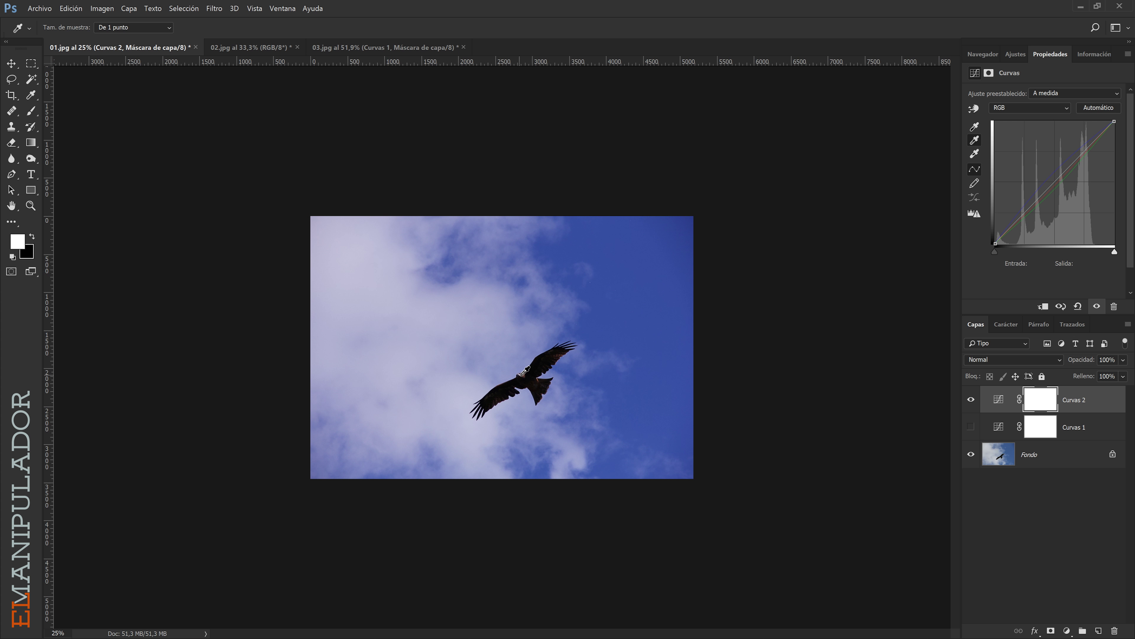
click(536, 368)
click(971, 401)
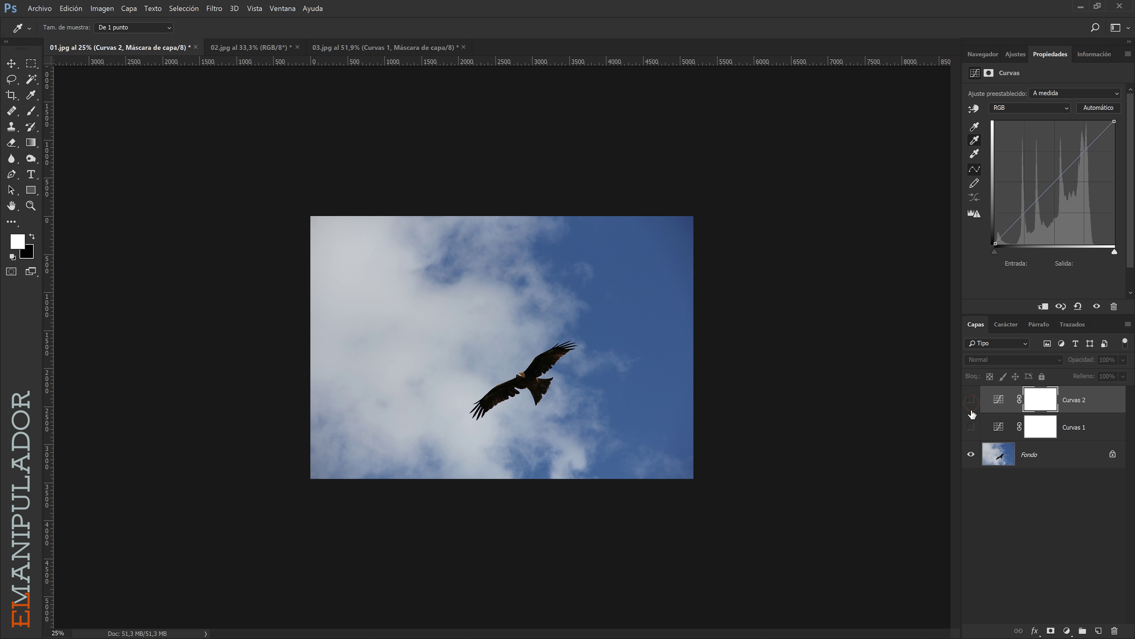
click(972, 424)
click(971, 400)
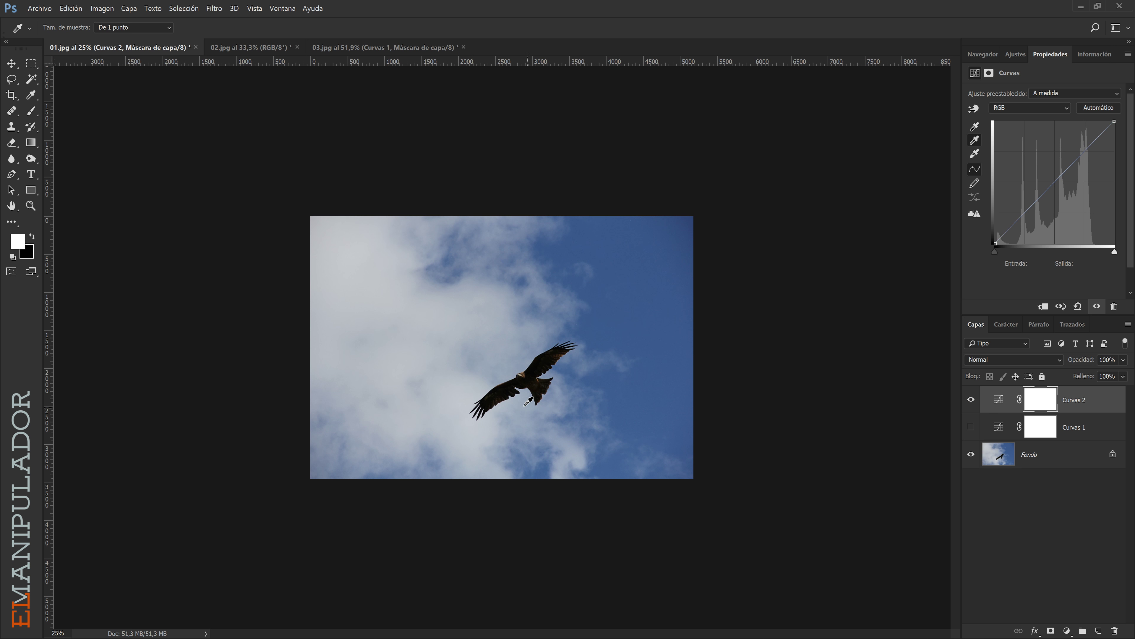
Step: Resample Curvas 2's gray point on the eagle's wing and body for a muted teal sky
click(535, 383)
click(552, 357)
click(456, 255)
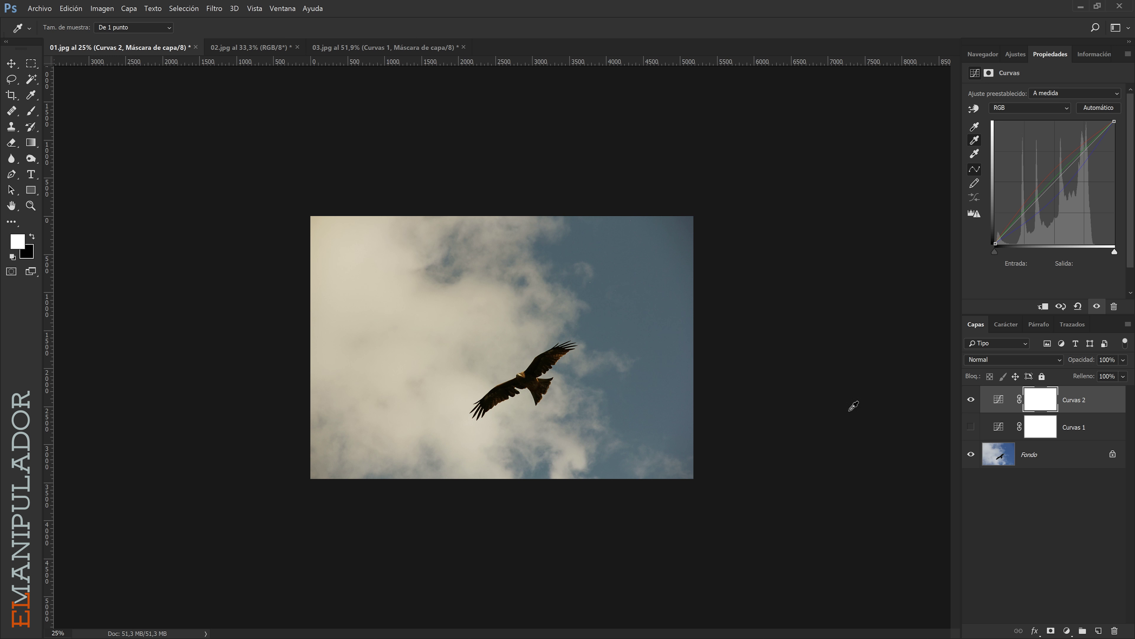
click(971, 426)
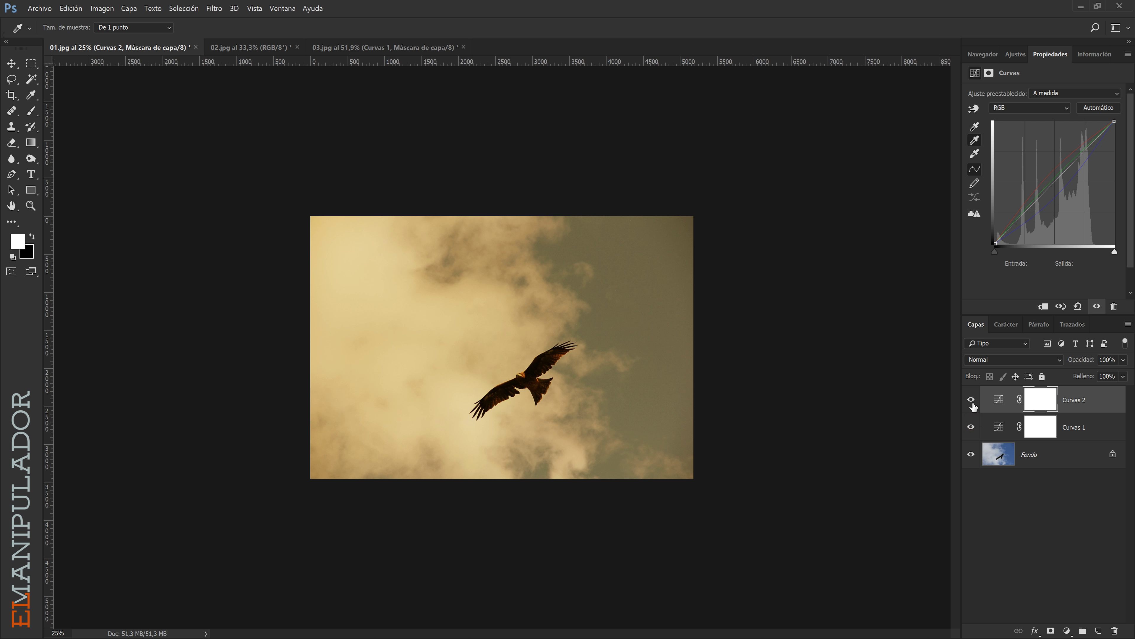
click(971, 399)
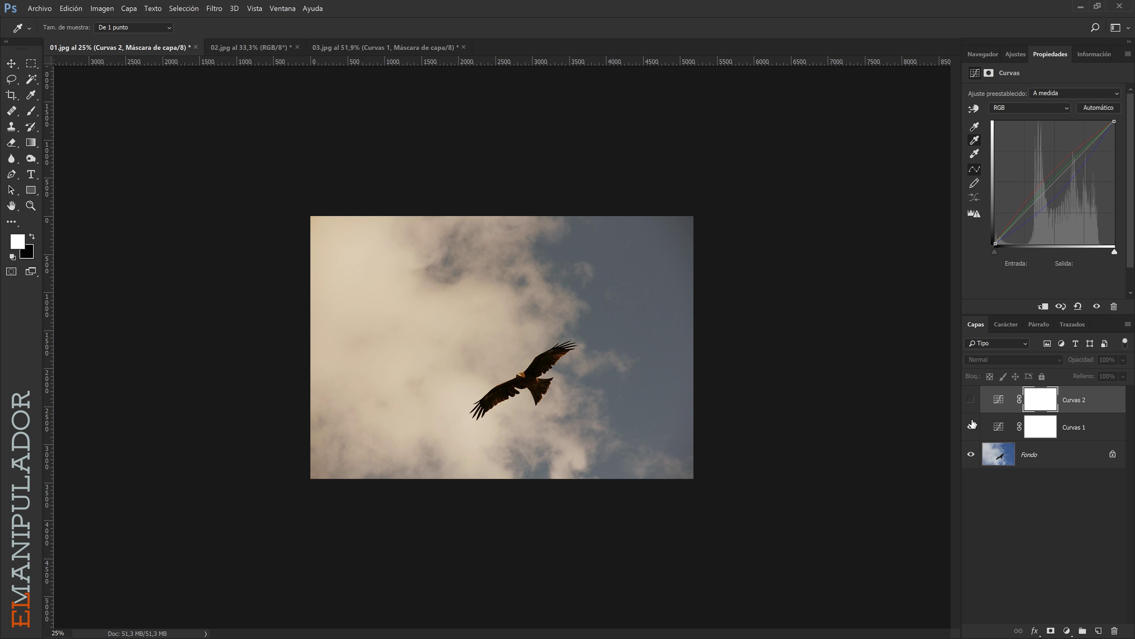
click(972, 427)
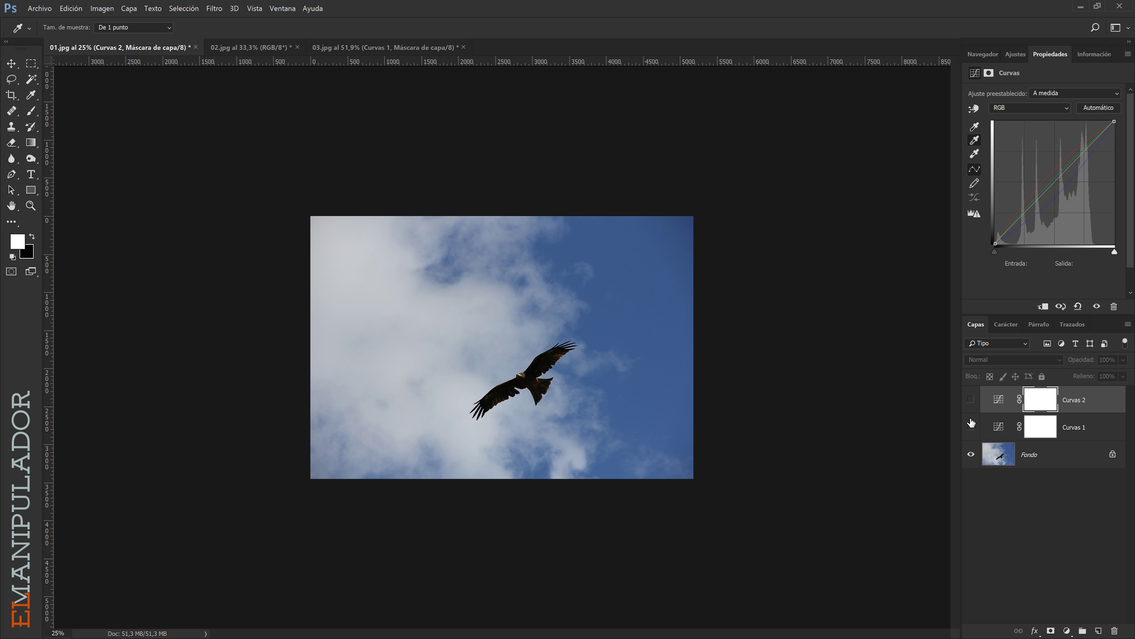
click(971, 400)
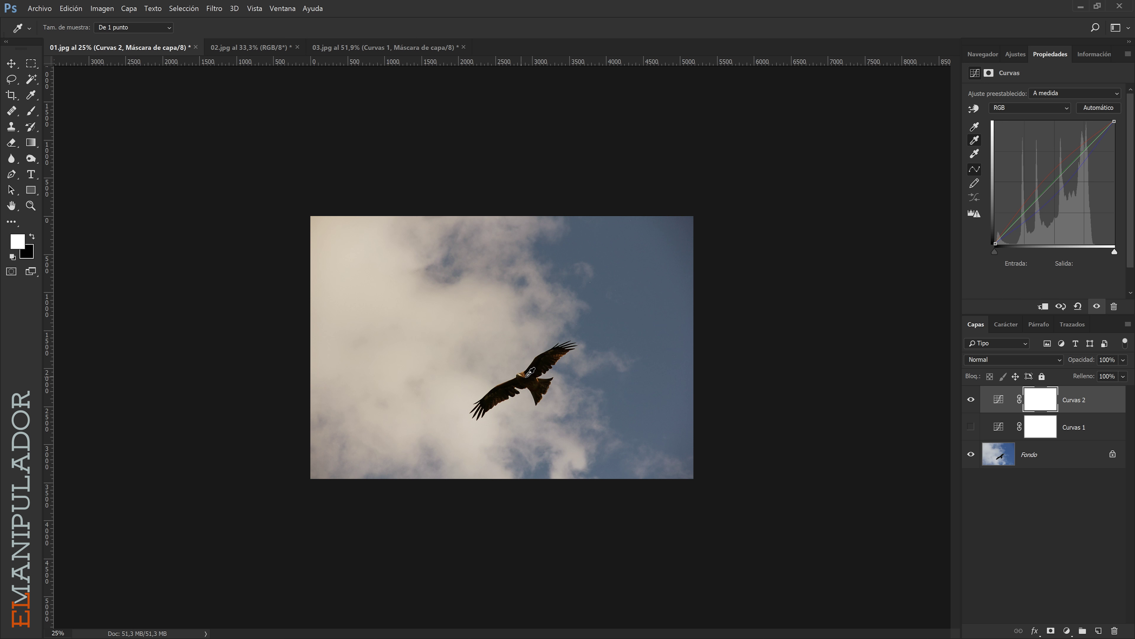
click(539, 379)
Step: On lantern photo 02.jpg, add Curvas 1, trial gray points on the lanterns, then hide it
click(236, 50)
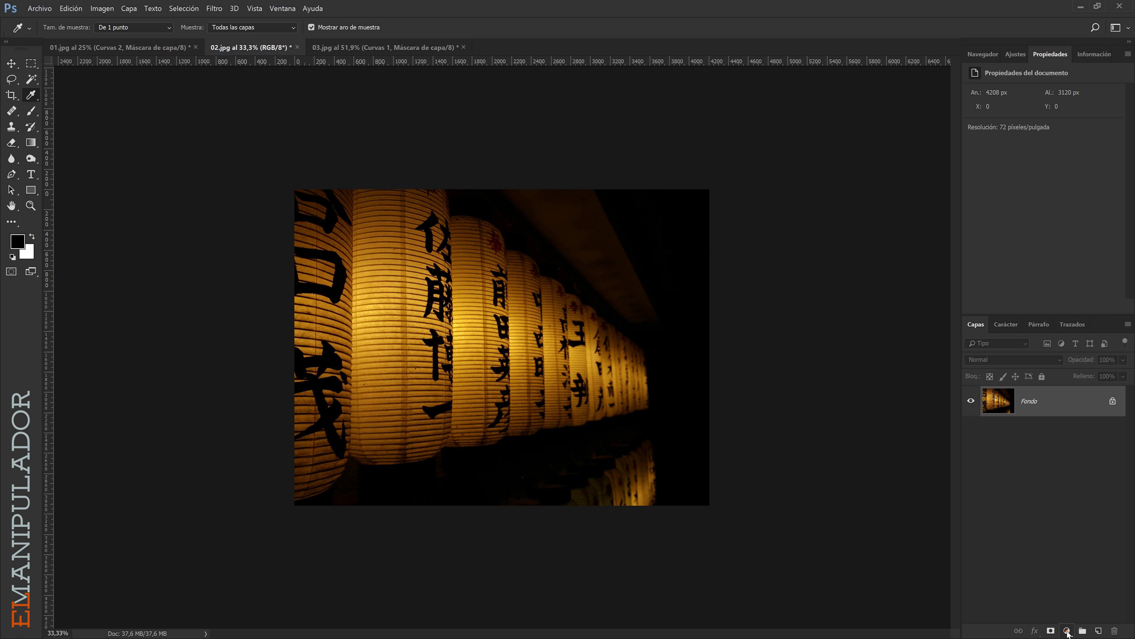
click(1067, 631)
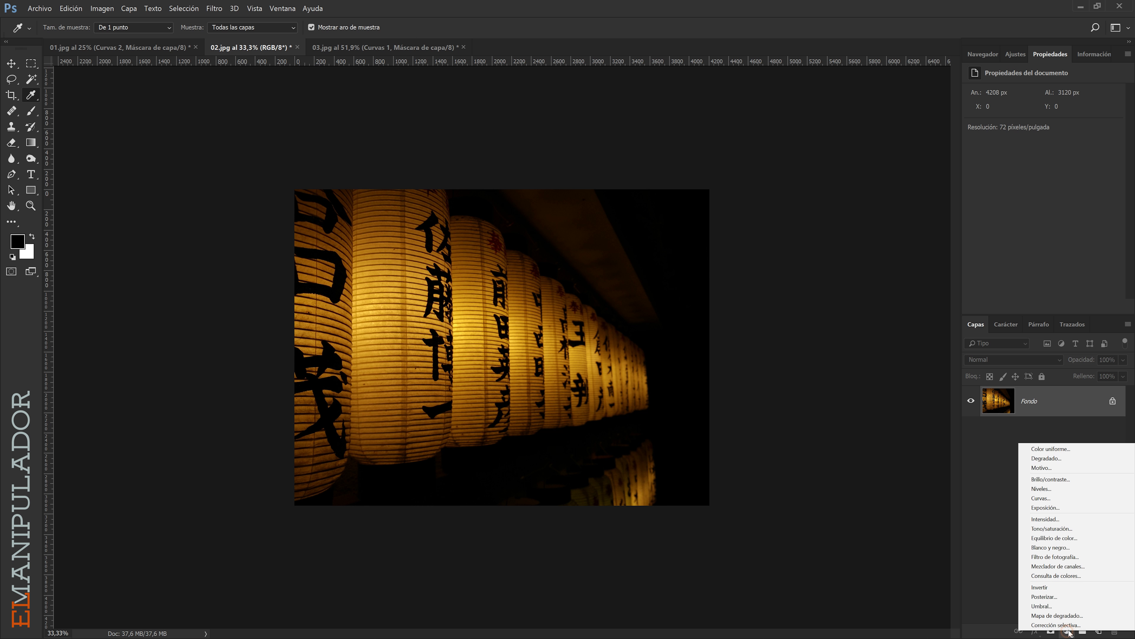
click(1046, 498)
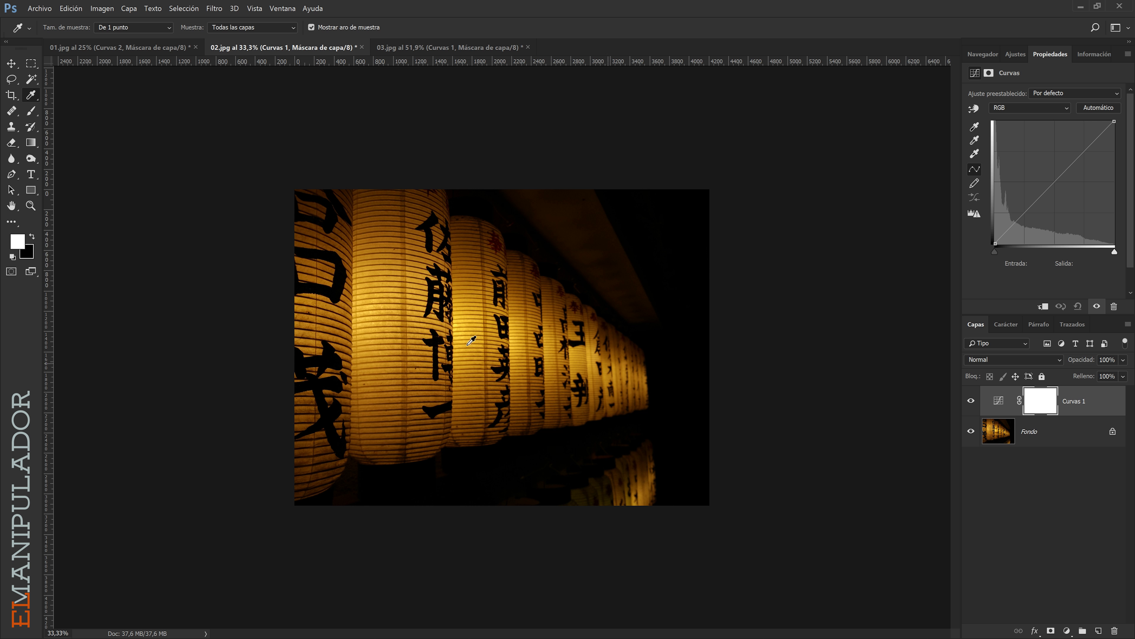
click(974, 140)
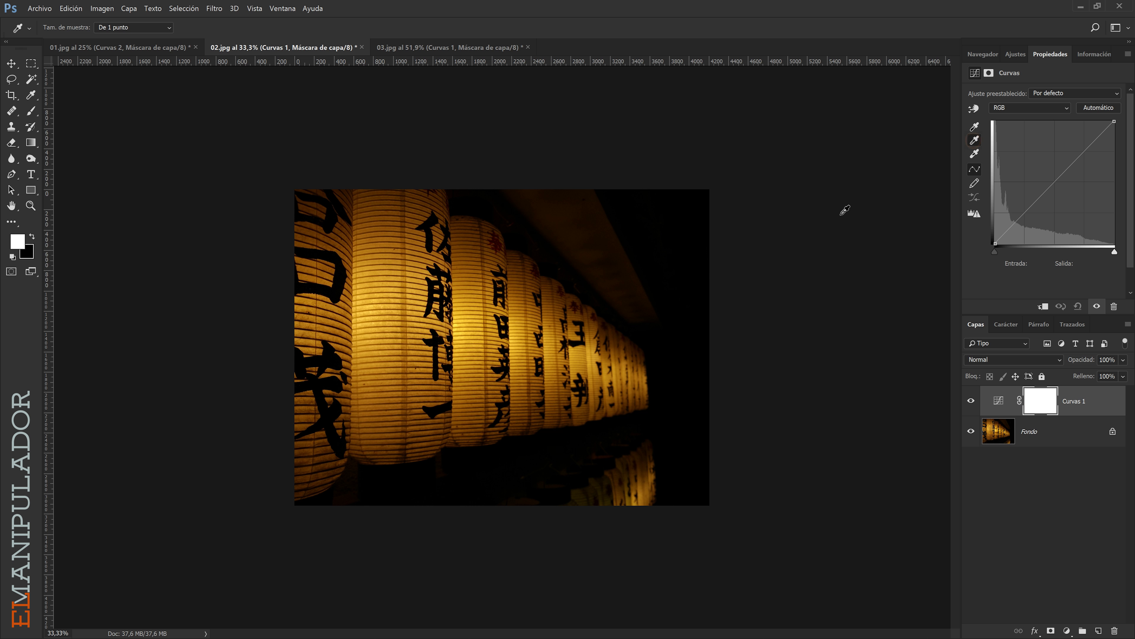
click(396, 298)
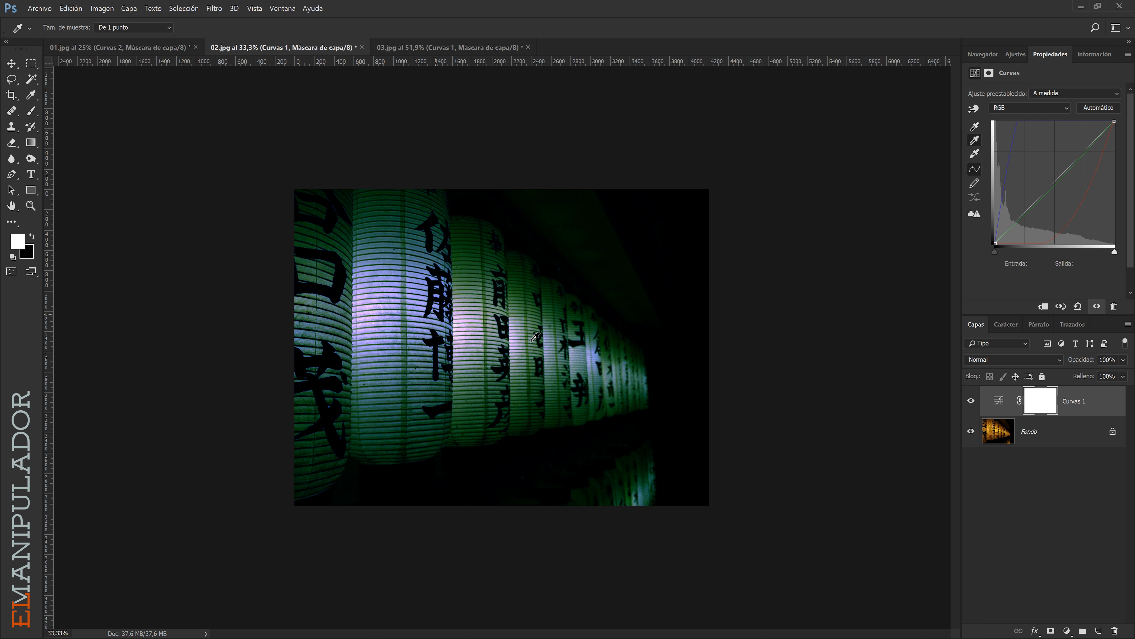
click(687, 356)
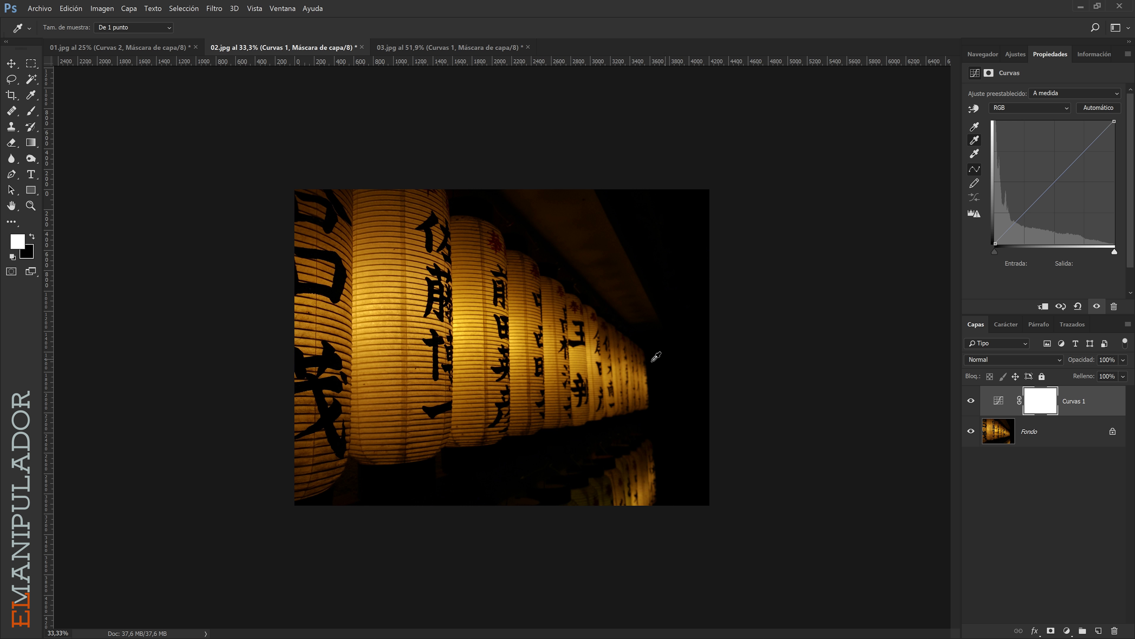
click(629, 367)
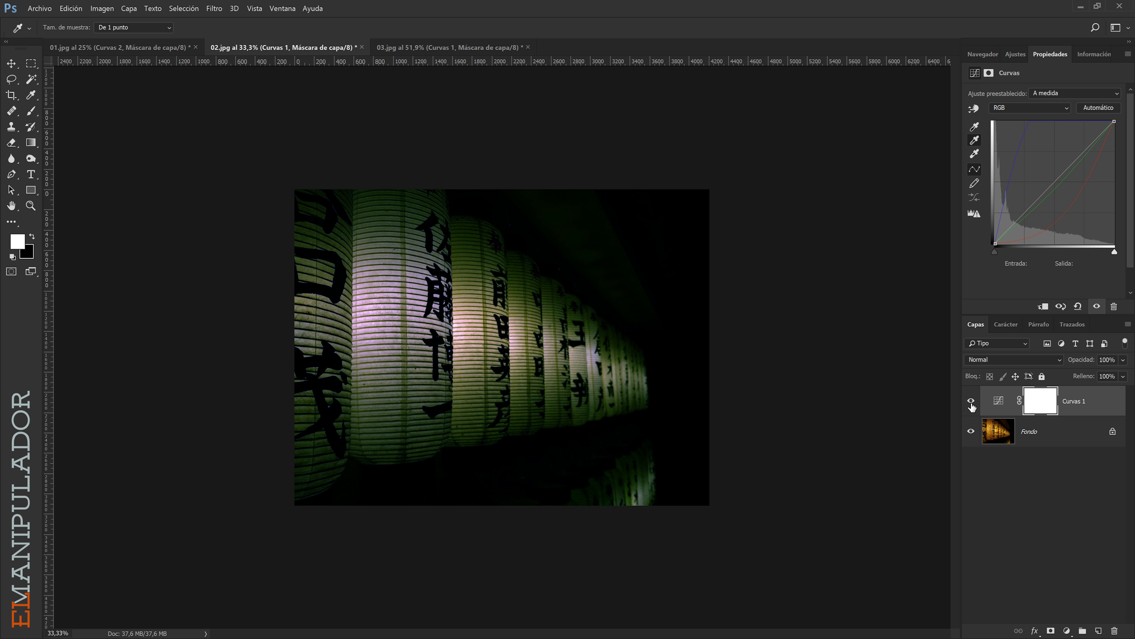
click(972, 401)
Step: Add Capa 1 above Fondo filled with 50% gray and set to Diferencia blending
click(1059, 431)
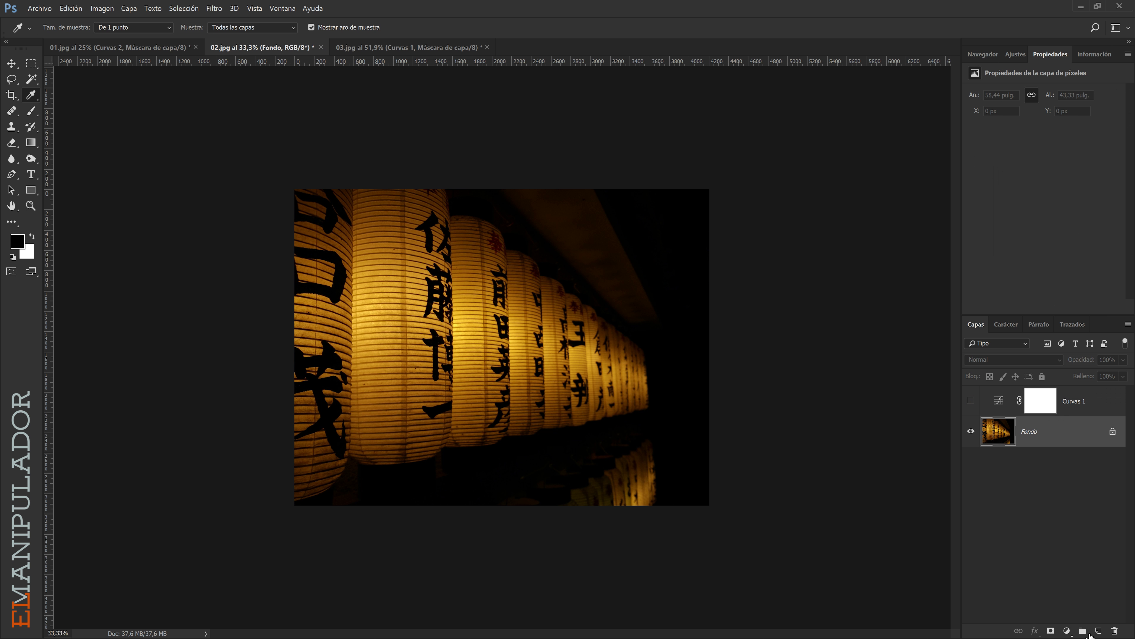
click(1100, 631)
key(shift+F5)
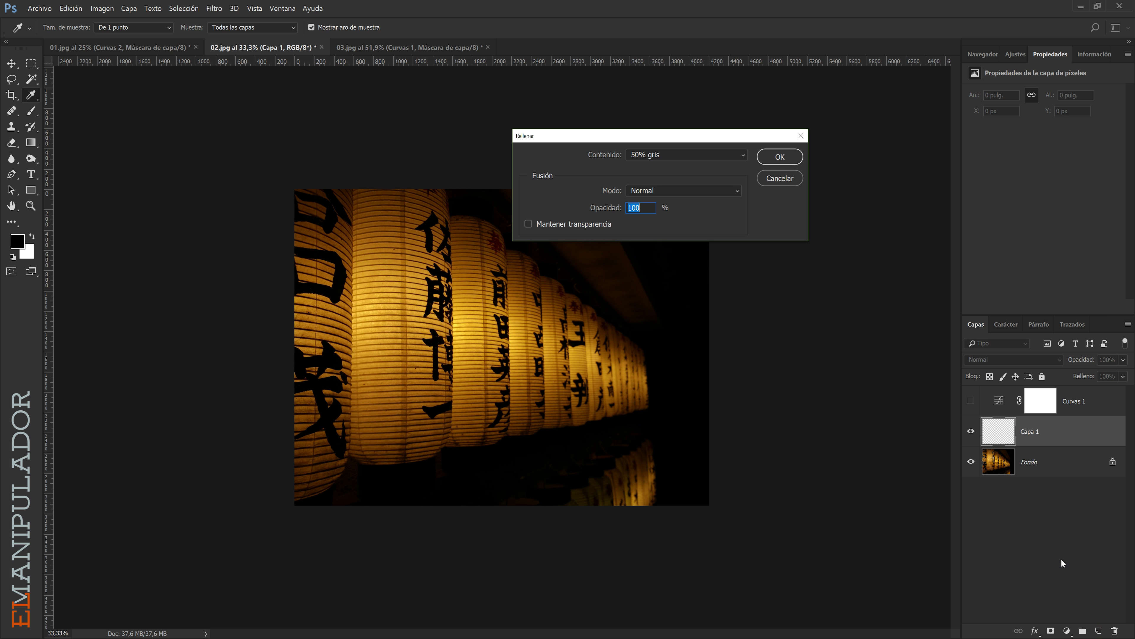
click(783, 156)
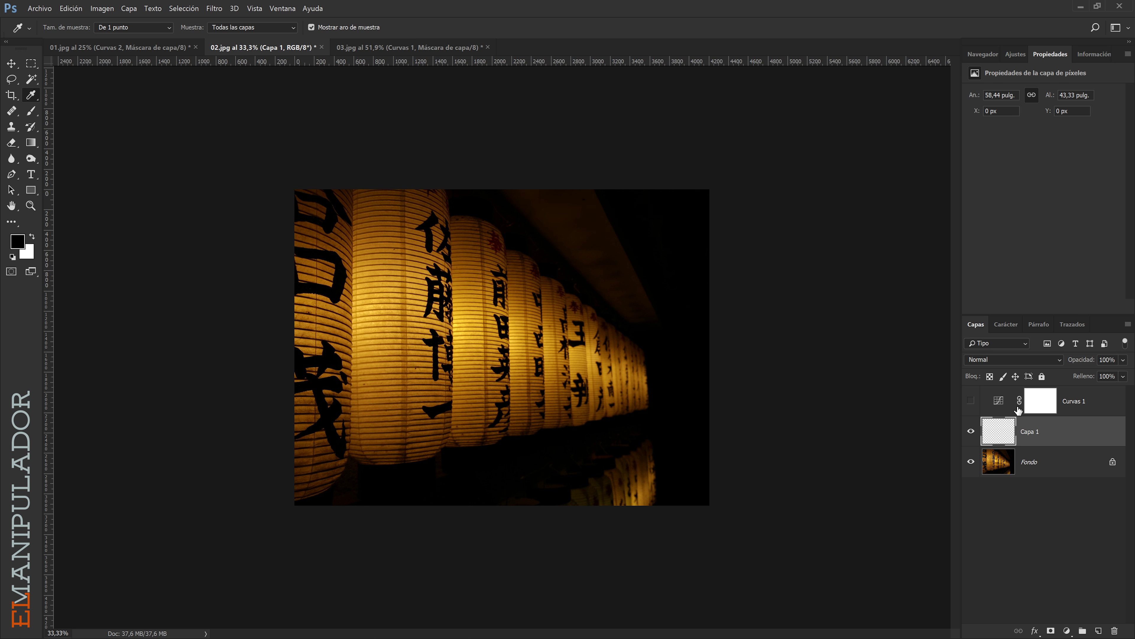
click(1002, 357)
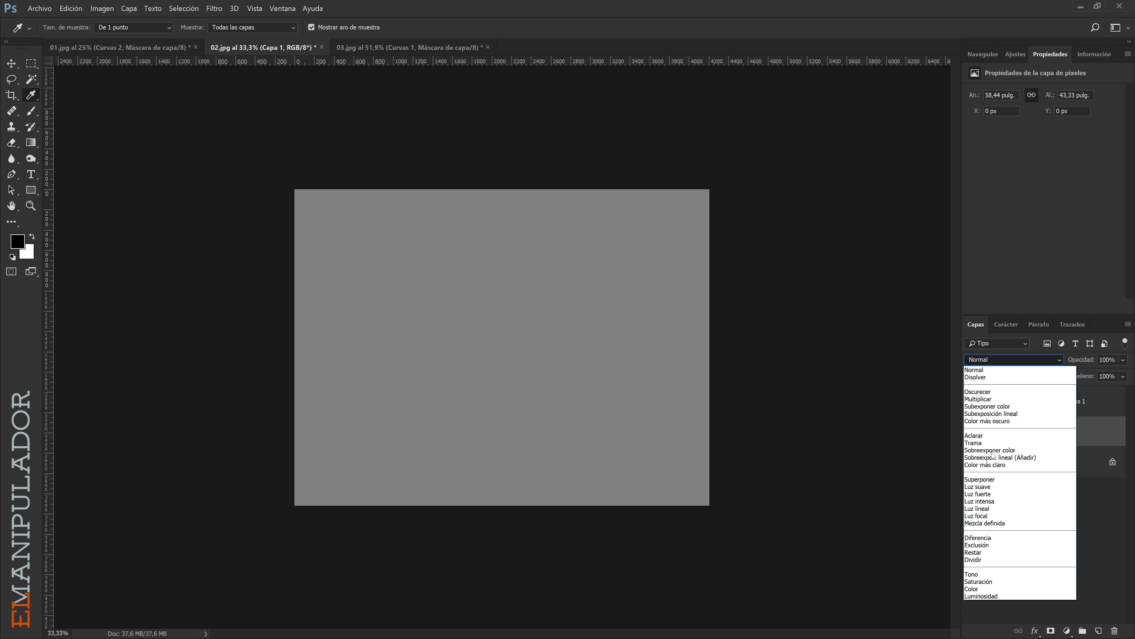
click(989, 538)
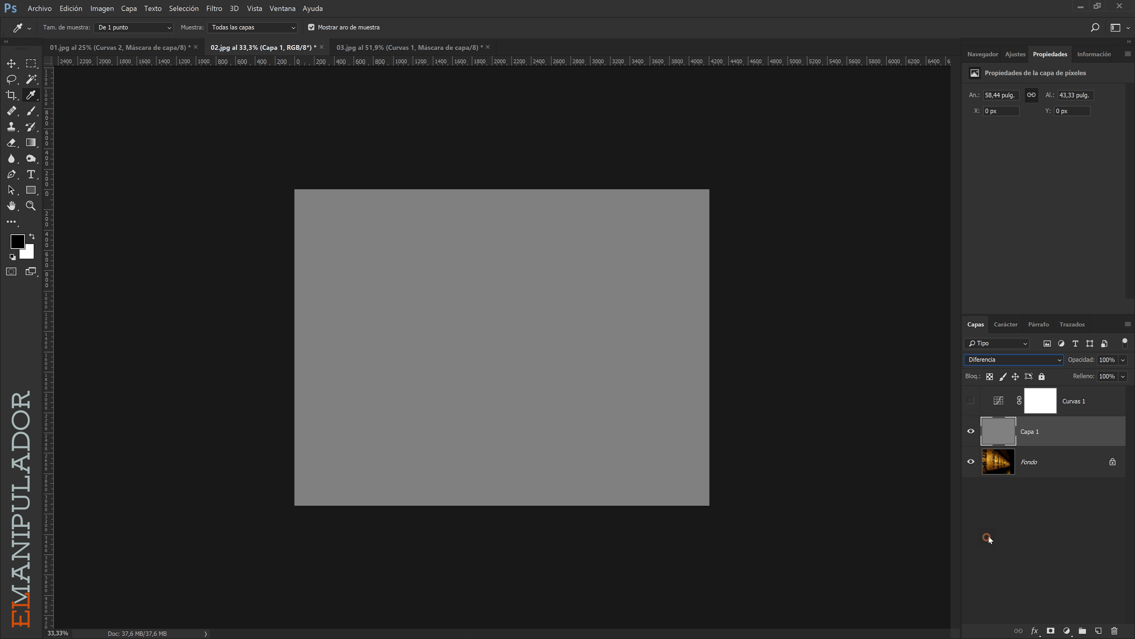
Step: Add Umbral 1 lowered to 38, mark the darkest spot with sampler #1, then hide Umbral 1 and Capa 1
click(1066, 630)
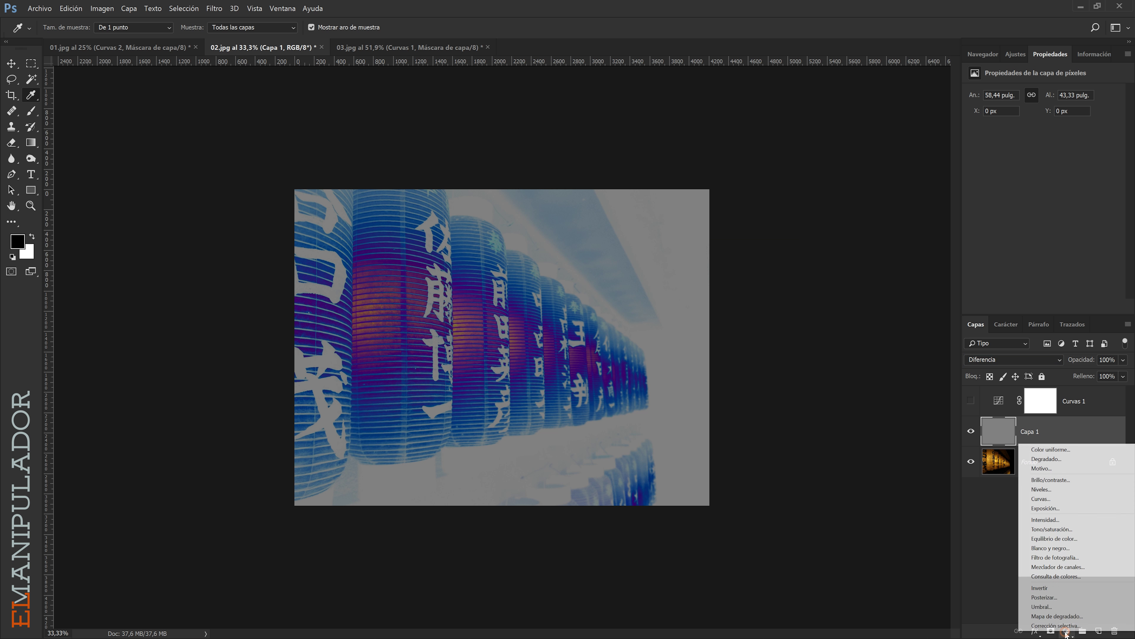
click(1051, 608)
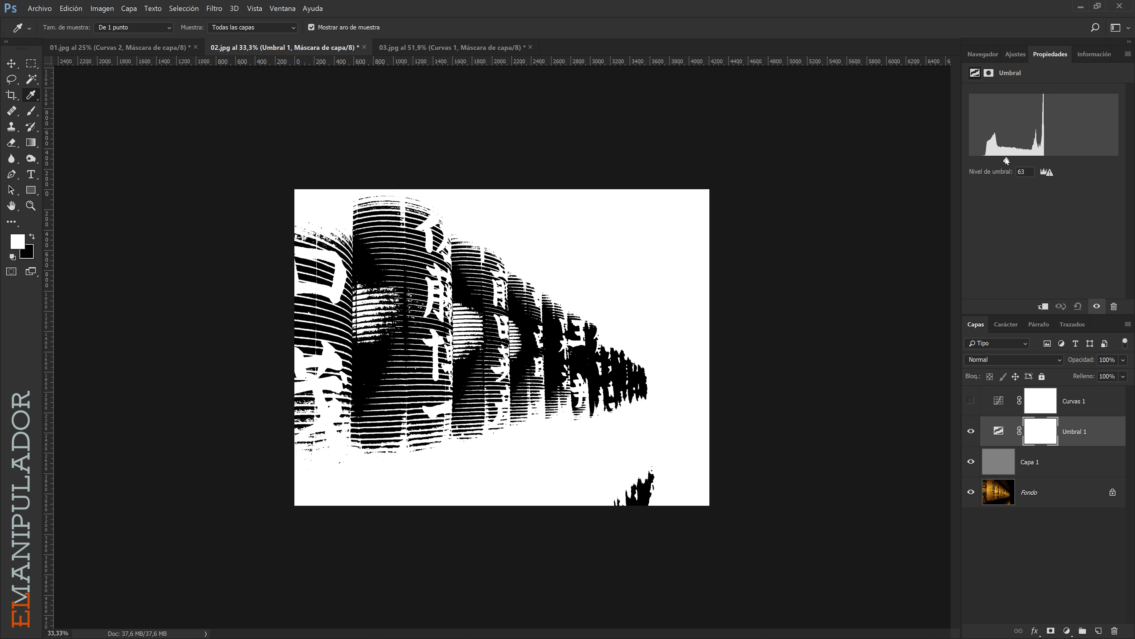
drag(1014, 157, 992, 159)
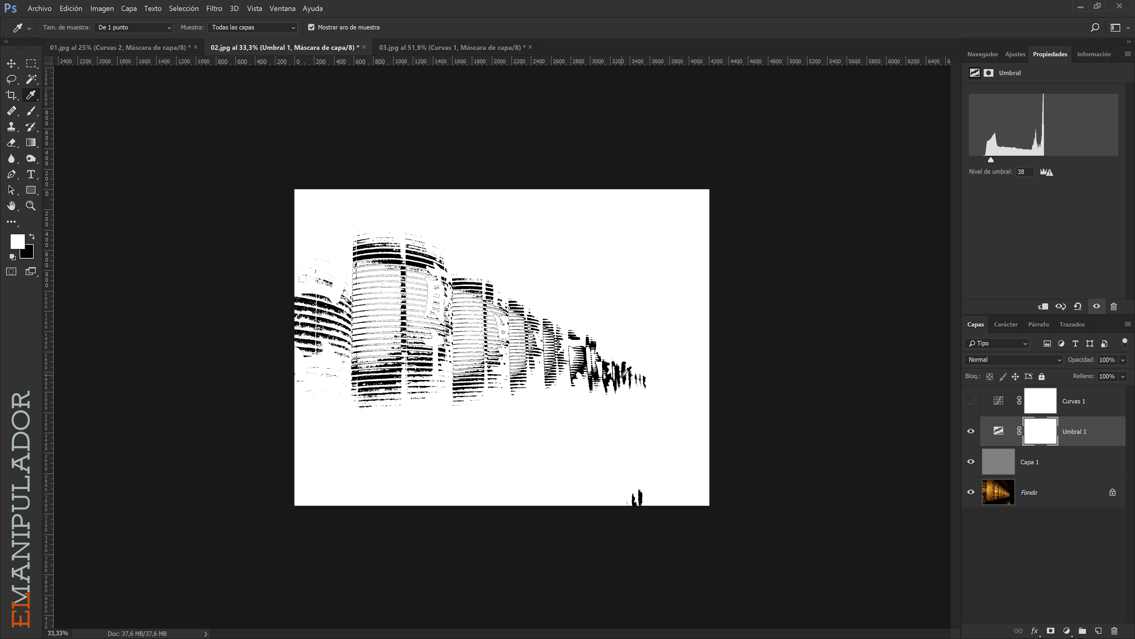
shift+click(625, 368)
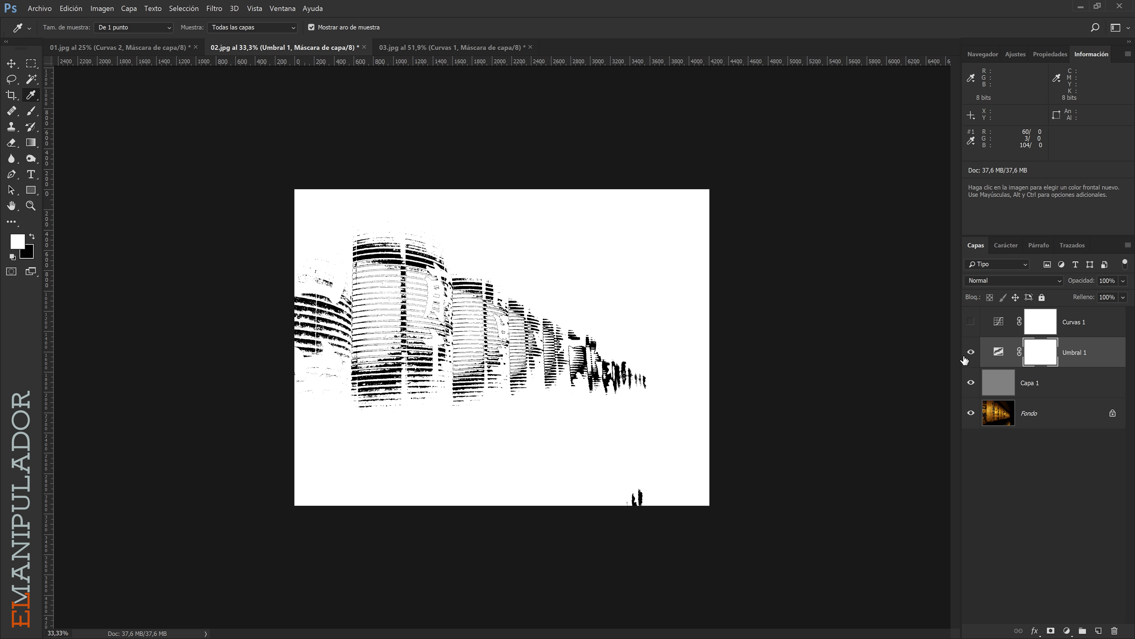
click(971, 352)
click(971, 382)
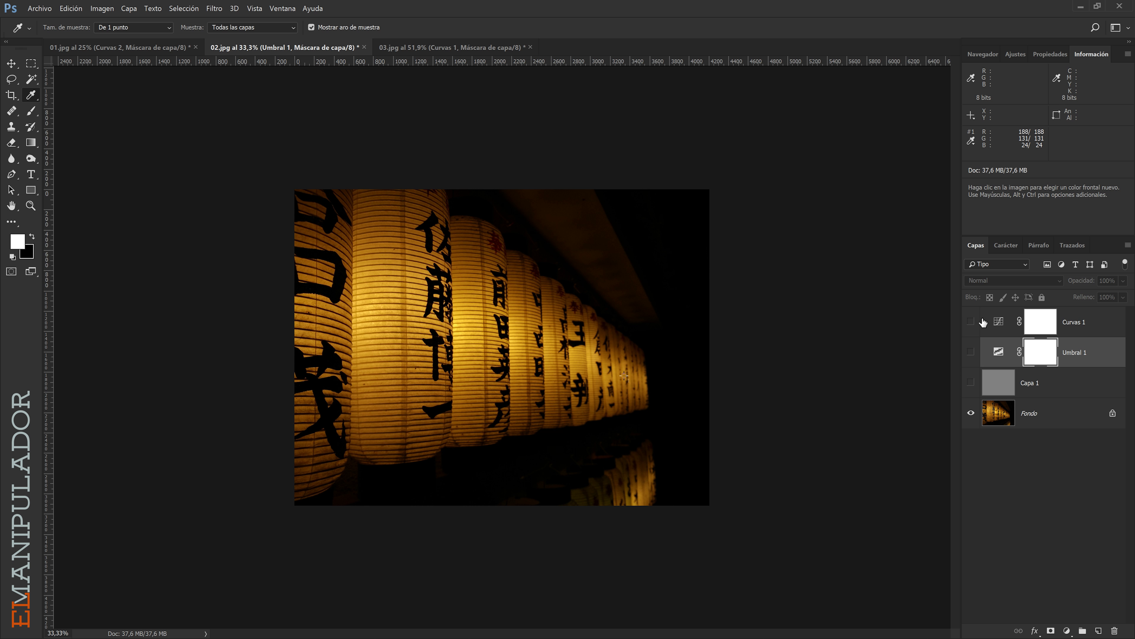
Step: Show and select Curvas 1, then sample a lantern with its gray-point eyedropper
click(971, 322)
click(1094, 327)
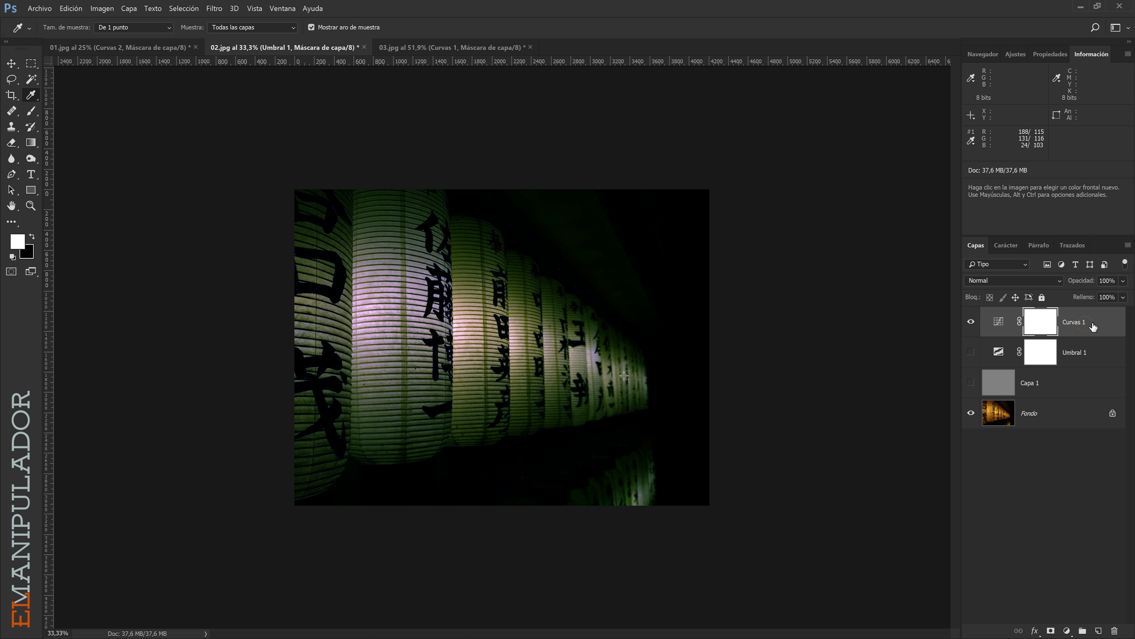
click(998, 321)
click(1050, 54)
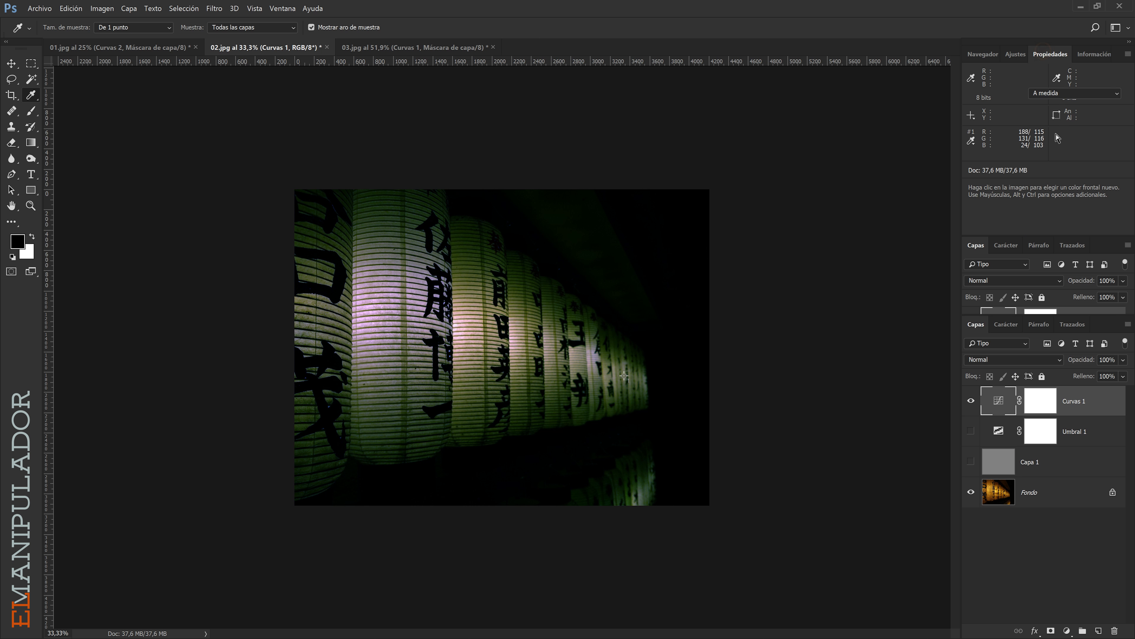
click(975, 141)
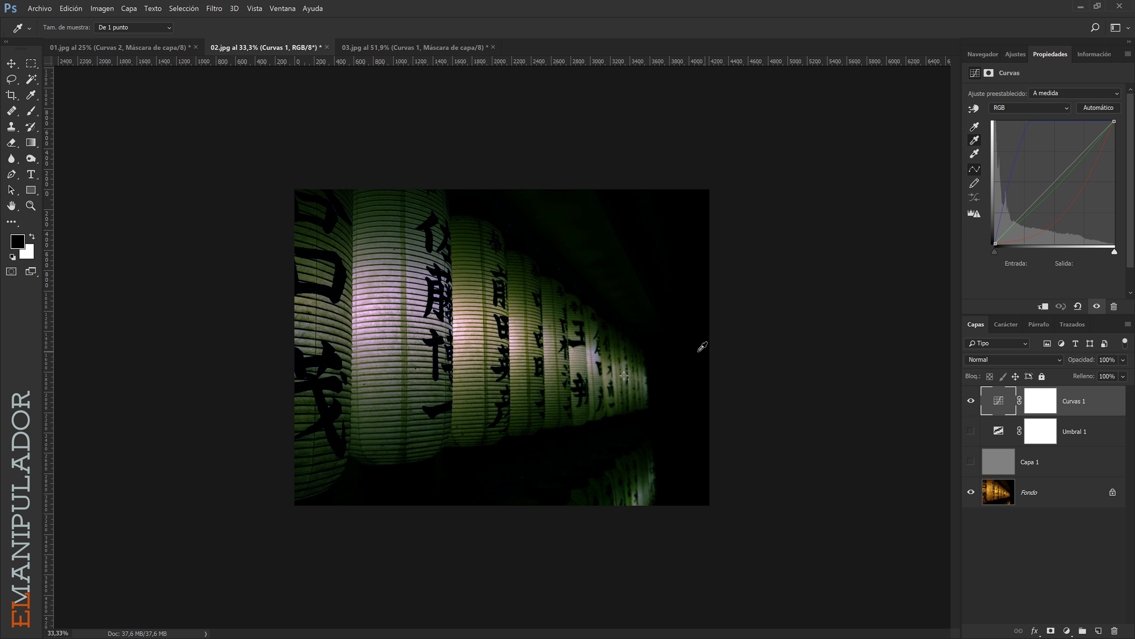
click(626, 376)
Step: Compare the correction, show the Info readouts, and set the gray point at sampler #1 for cream lanterns
click(971, 400)
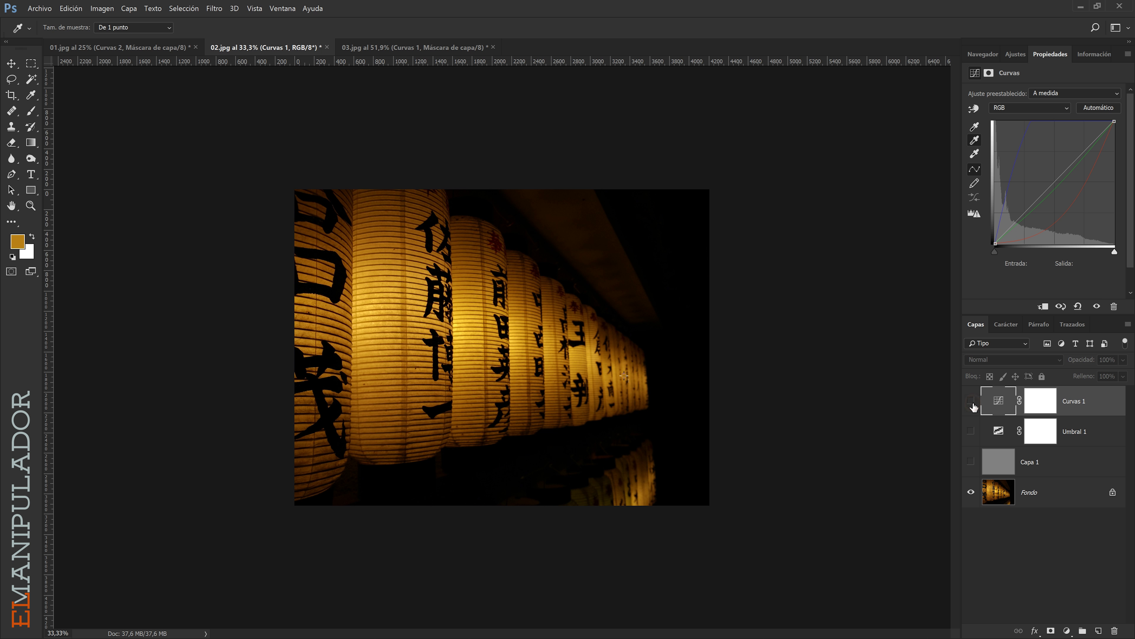
click(972, 401)
click(971, 402)
click(972, 401)
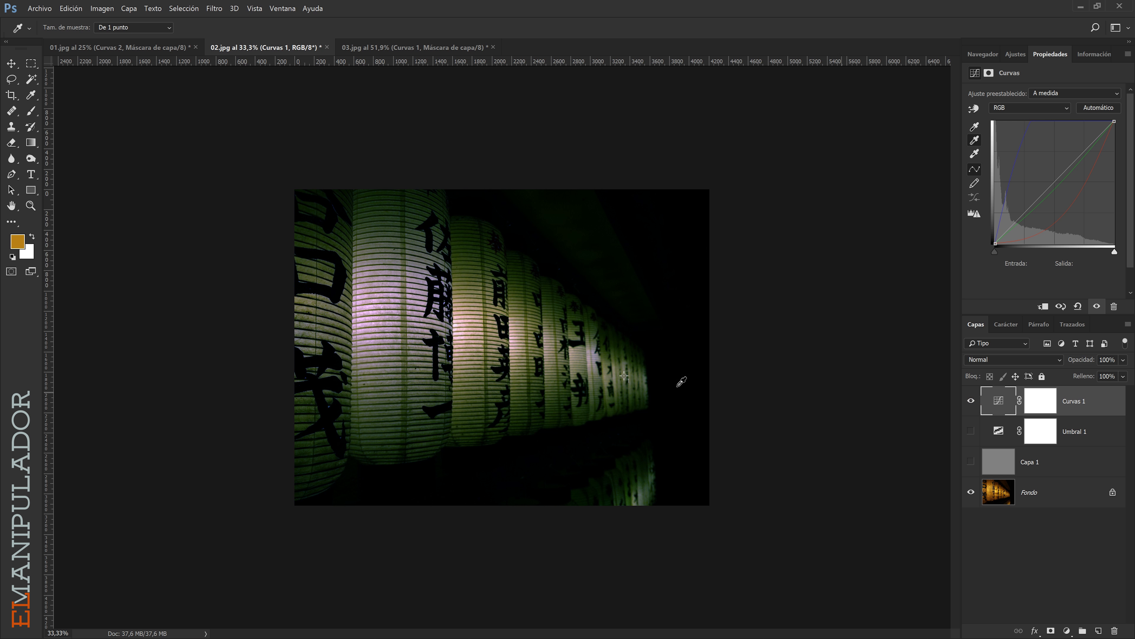
key(F8)
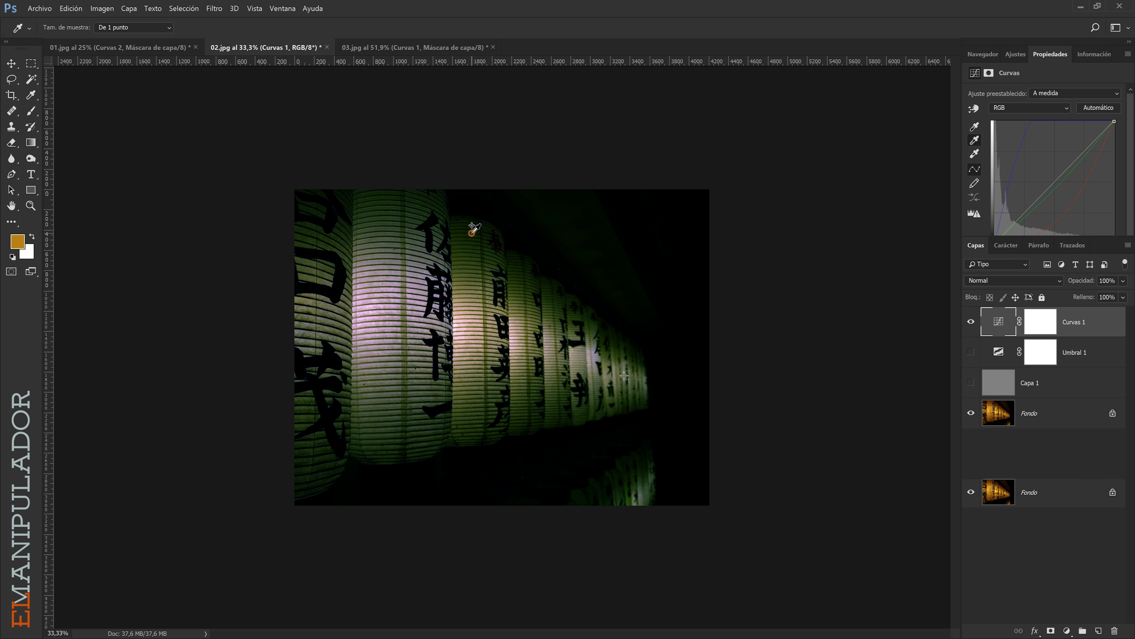
click(467, 234)
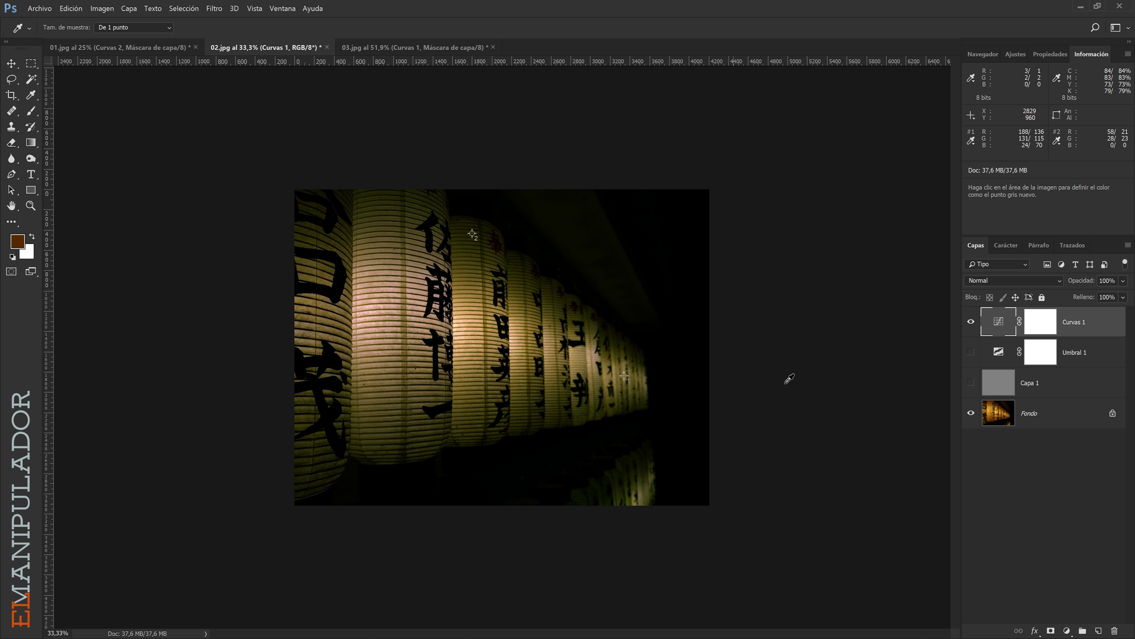
Step: Compare the lantern photo with and without Curvas 1 twice, then hide Curvas 1 with the Move tool active
click(970, 322)
click(969, 322)
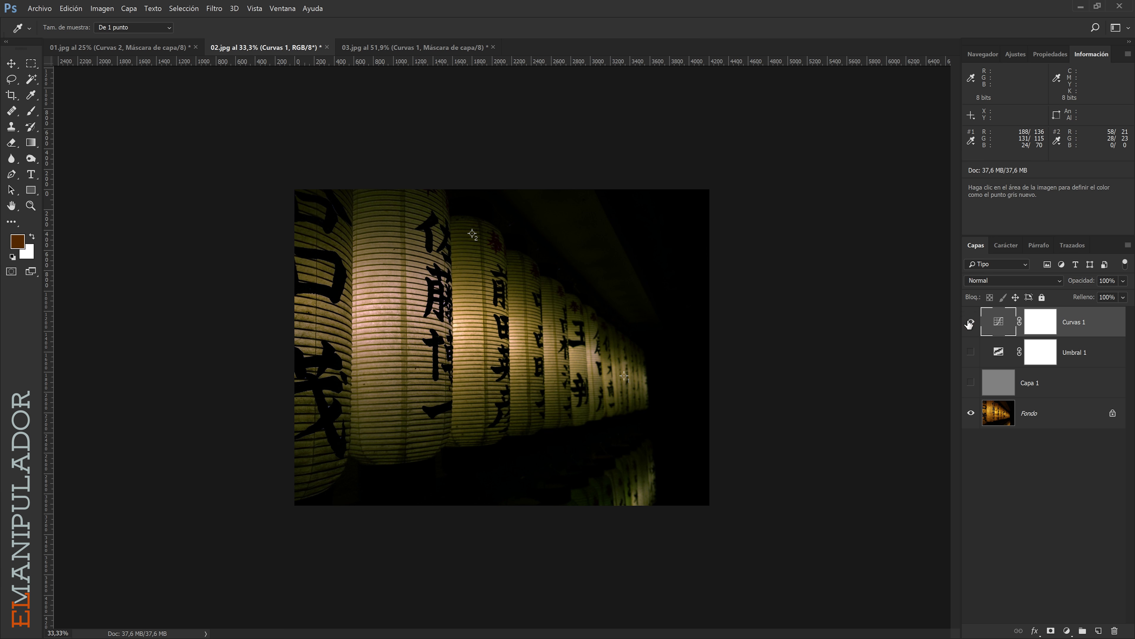
click(969, 322)
click(969, 322)
key(v)
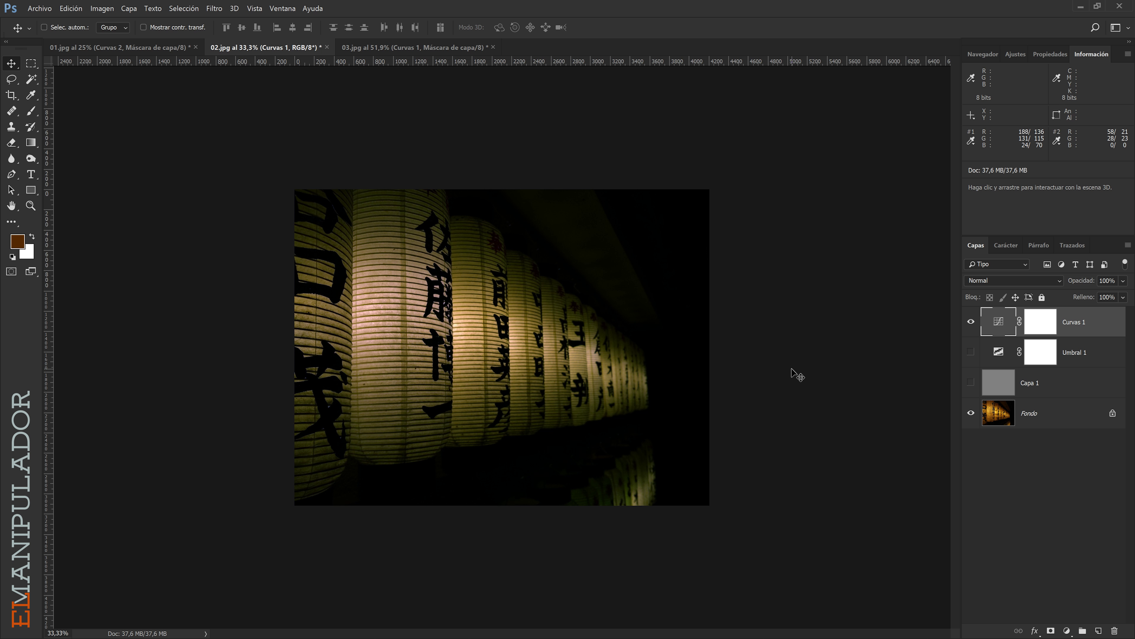
click(971, 322)
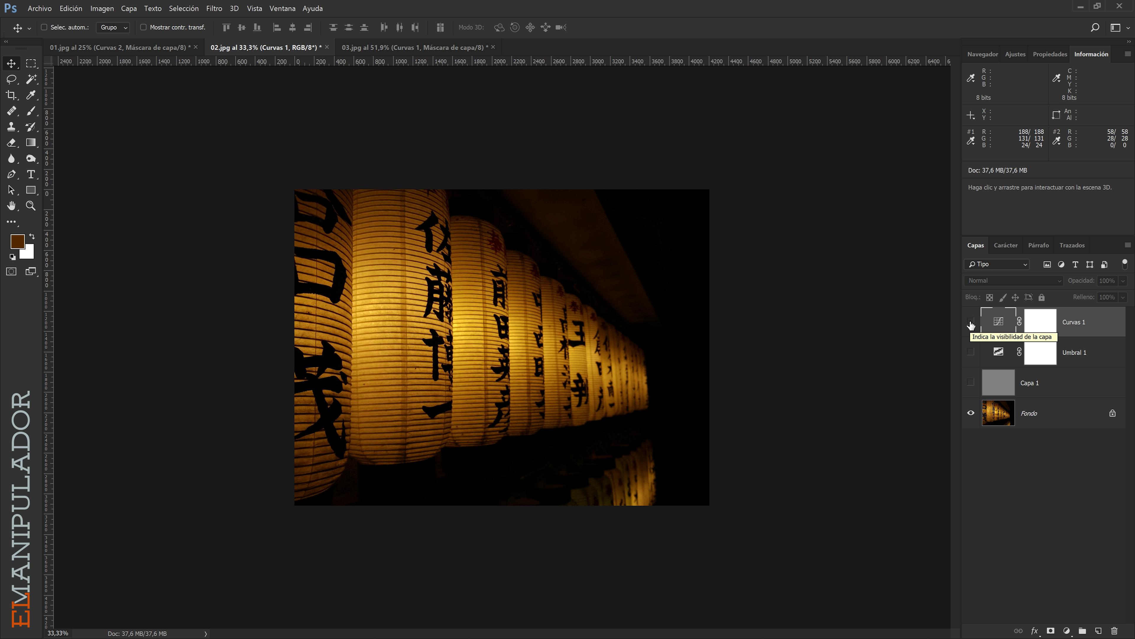